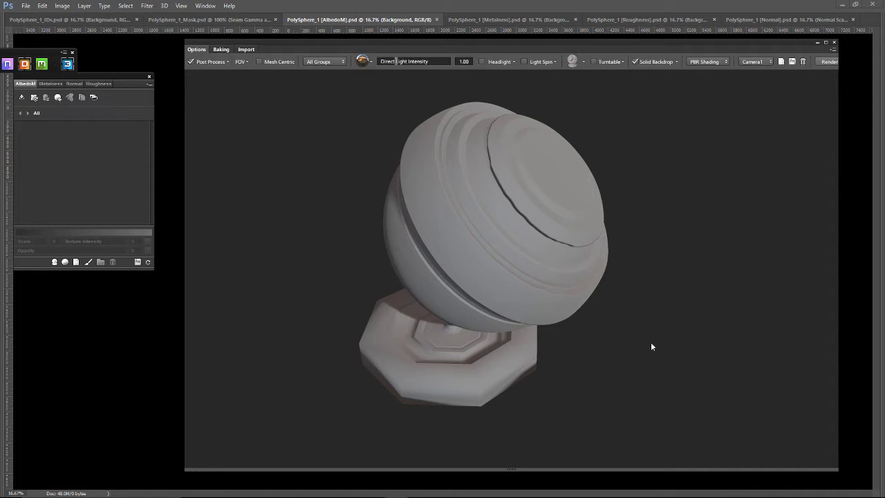
Orbit the untextured grey sphere and pedestal in the 3DO preview to inspect it.
mouse_move(651, 342)
left_mouse_down()
mouse_move(649, 329)
mouse_move(625, 321)
mouse_move(590, 330)
mouse_move(524, 315)
mouse_move(431, 324)
mouse_move(426, 306)
mouse_move(435, 318)
mouse_move(592, 305)
mouse_move(653, 353)
left_mouse_up()
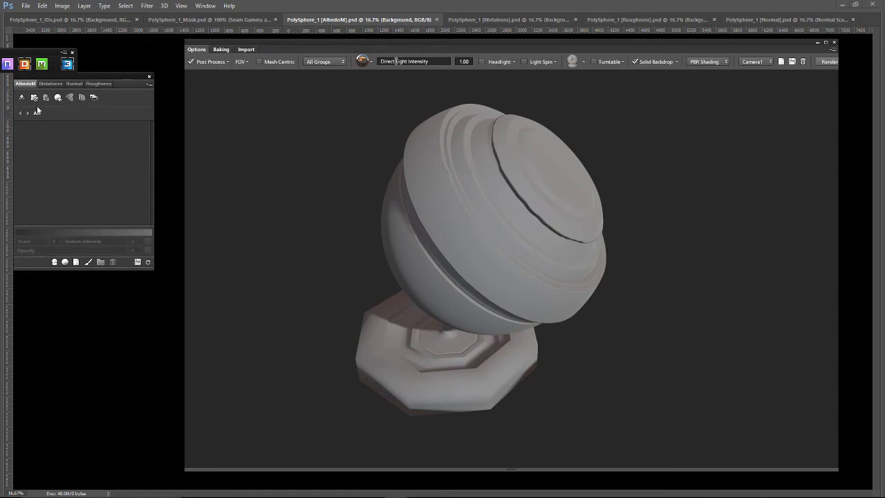
Create a Steel - Dirty layer from the library's Basic Materials > Metal category.
left_click(66, 263)
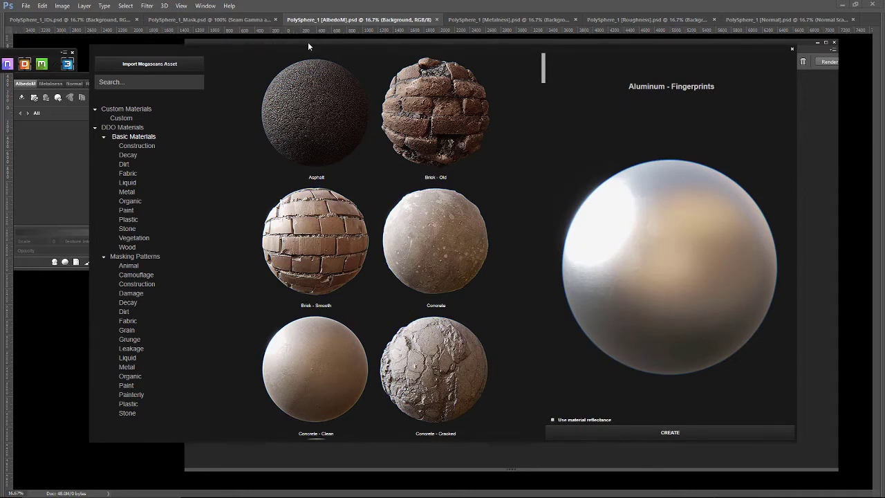
left_click_drag(308, 41, 288, 65)
left_click(130, 206)
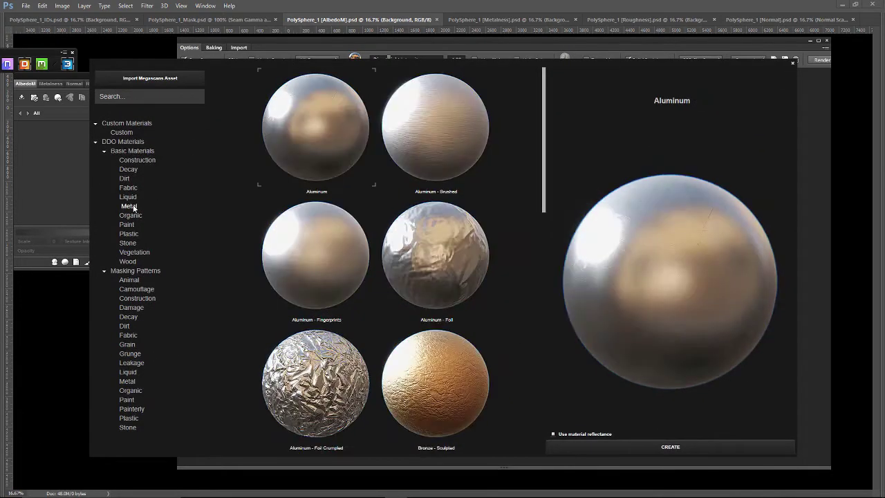
scroll(493, 336, "down", 6)
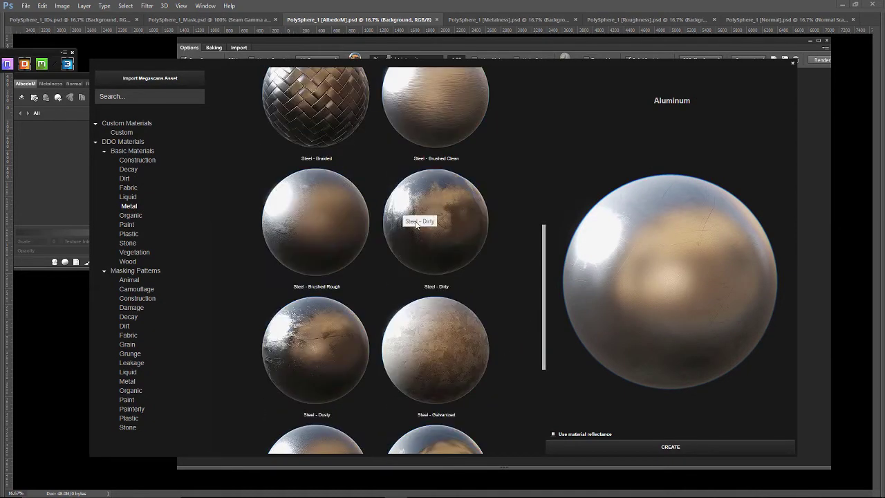
double_click(446, 205)
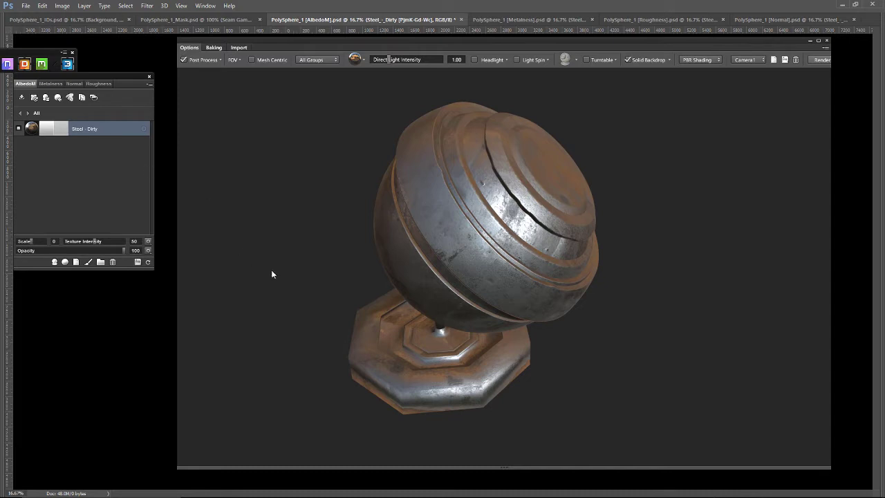
Inspect the steel model, then add Steel - Scratched from the Metal materials as a new layer.
left_click_drag(289, 268, 122, 186)
left_click_drag(349, 271, 594, 304)
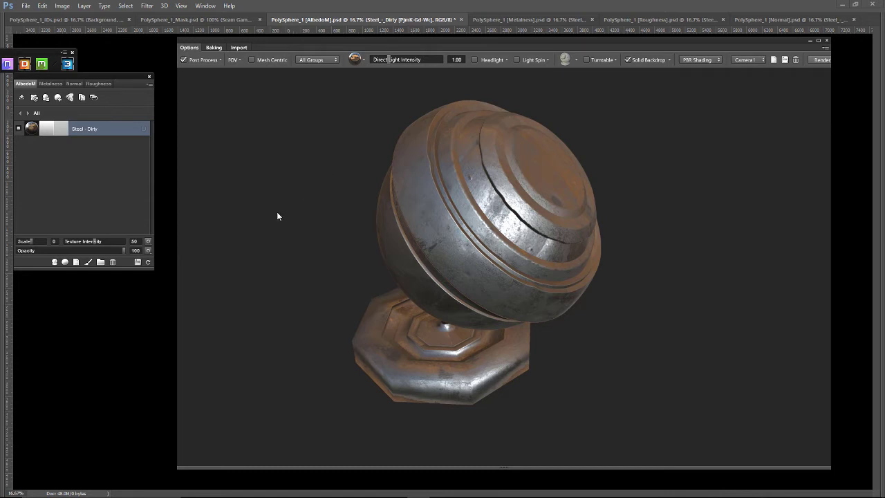
left_click(64, 263)
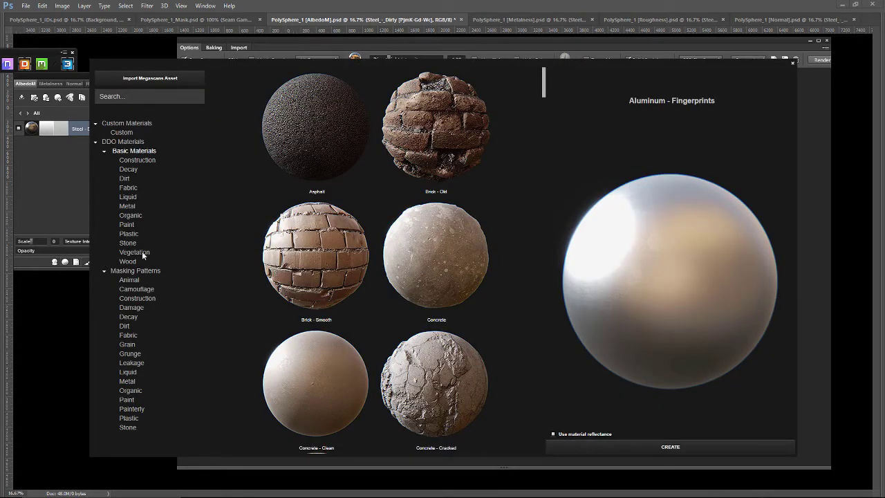
left_click(129, 206)
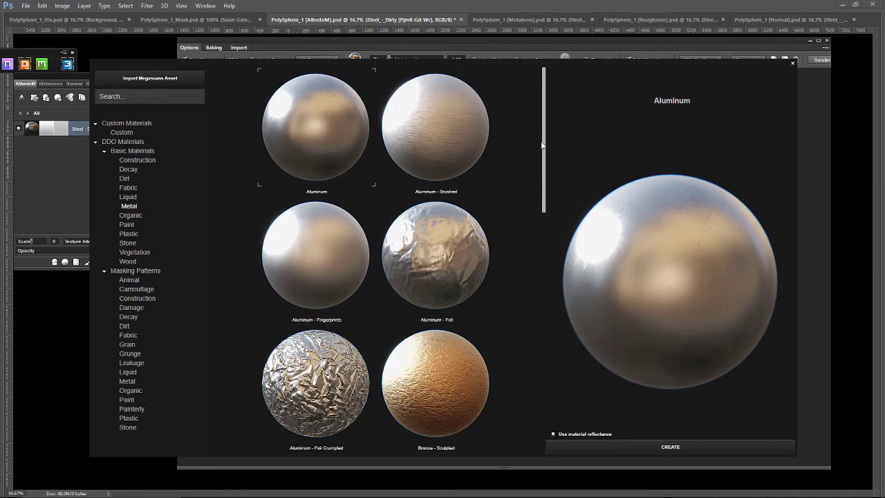
left_click_drag(542, 145, 518, 394)
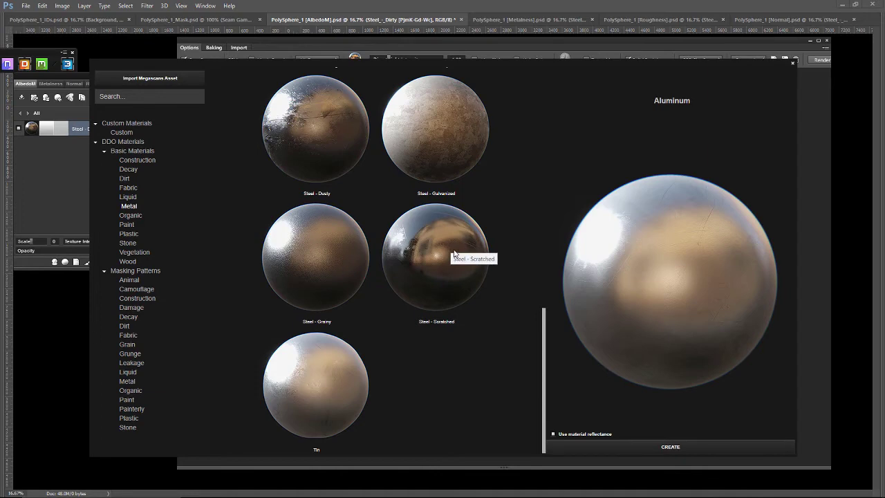
double_click(454, 253)
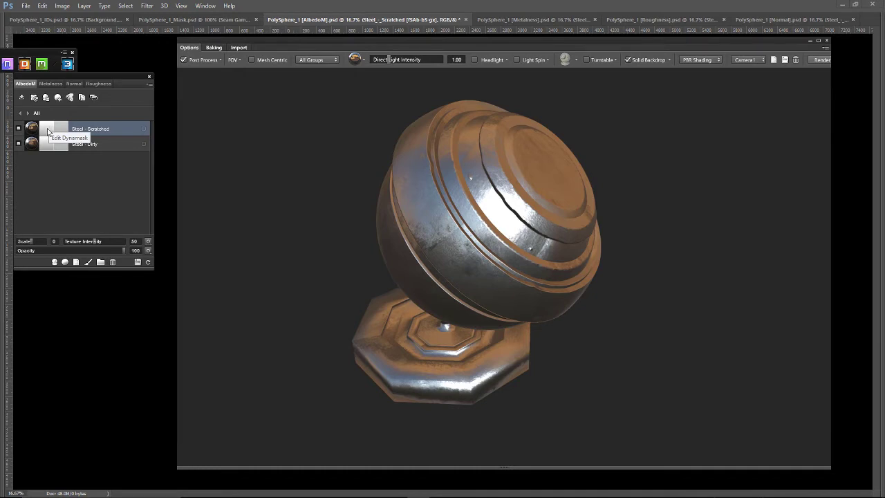
Open the Steel - Scratched layer's mask in quick-edit Dynamask mode and pick the Stains pattern.
left_click(47, 131)
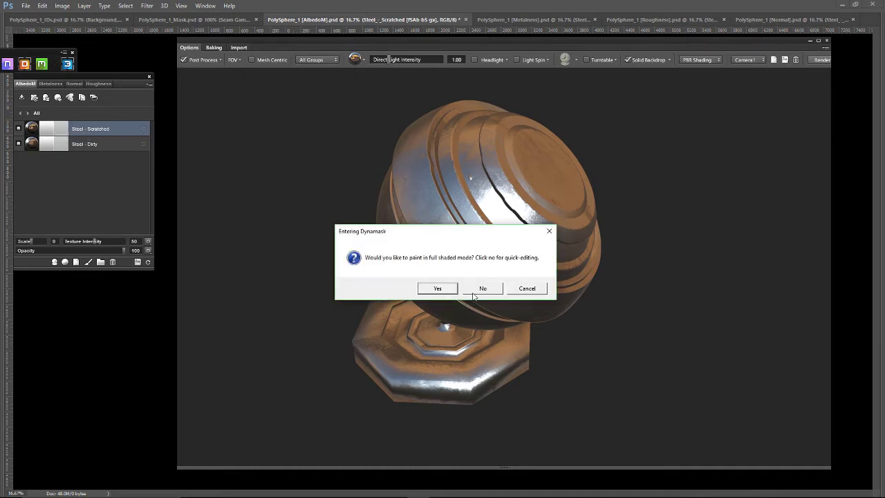
left_click(474, 292)
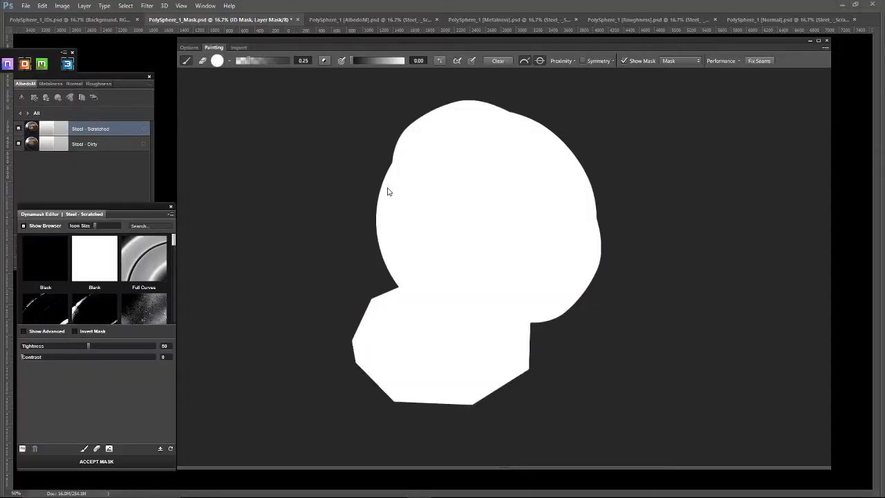
left_click_drag(173, 240, 183, 276)
left_click(150, 259)
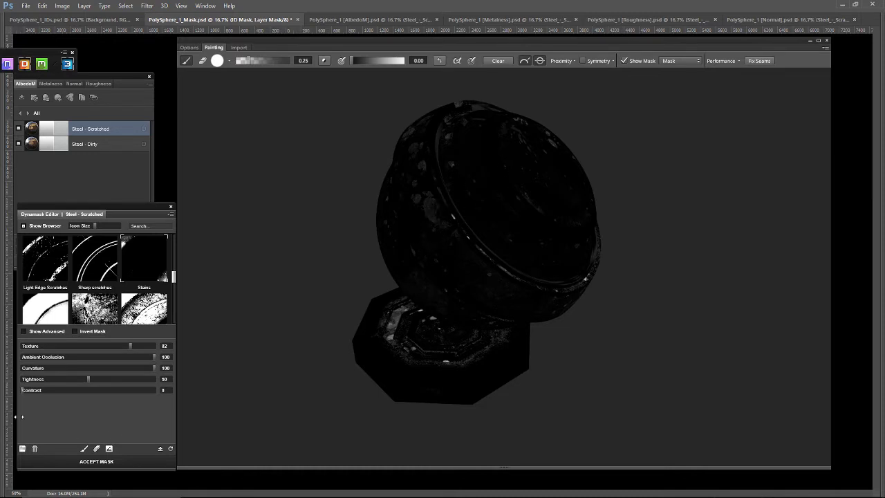
Adjust the Stains Dynamask sliders to Tightness 12 and Contrast 3, then accept the mask.
left_click(53, 379)
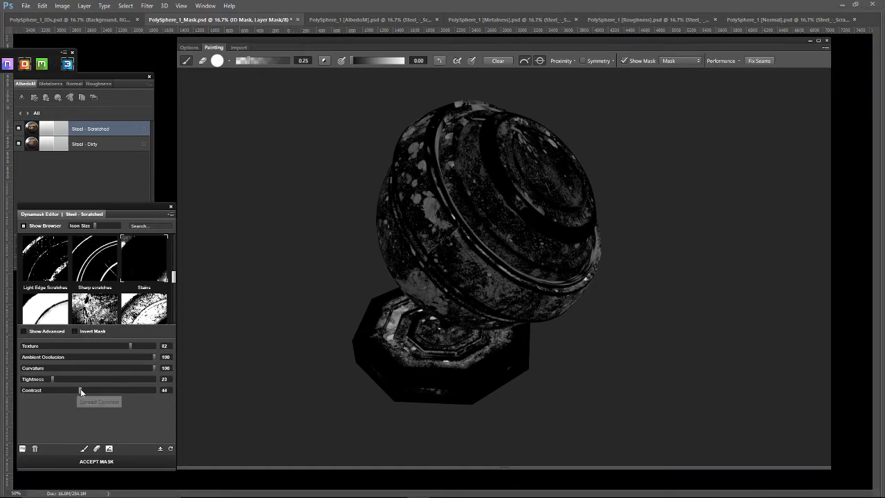
left_click(79, 389)
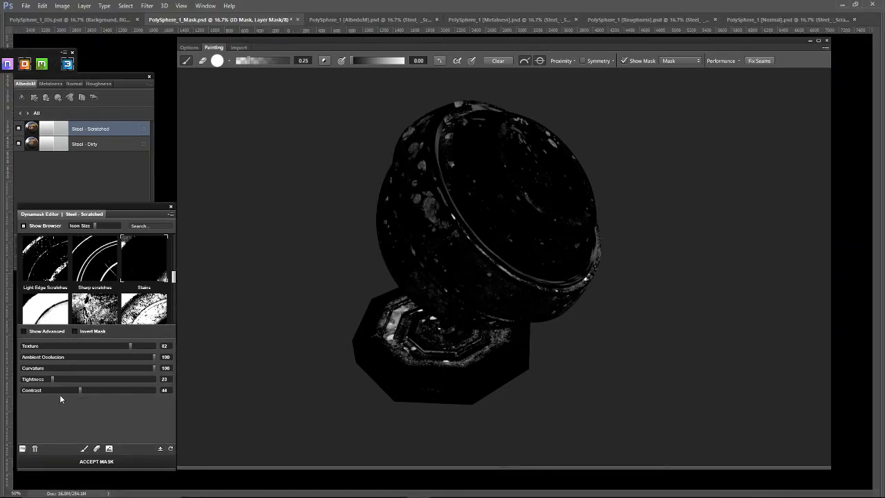
left_click(35, 381)
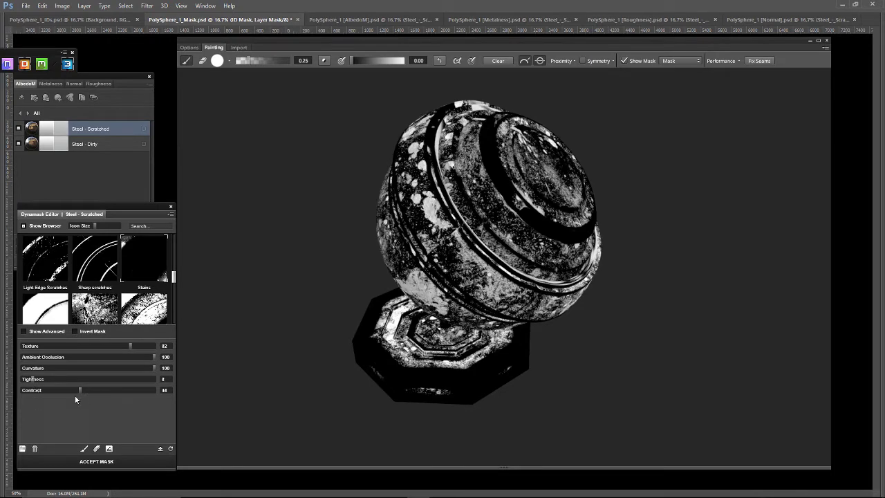
left_click(64, 391)
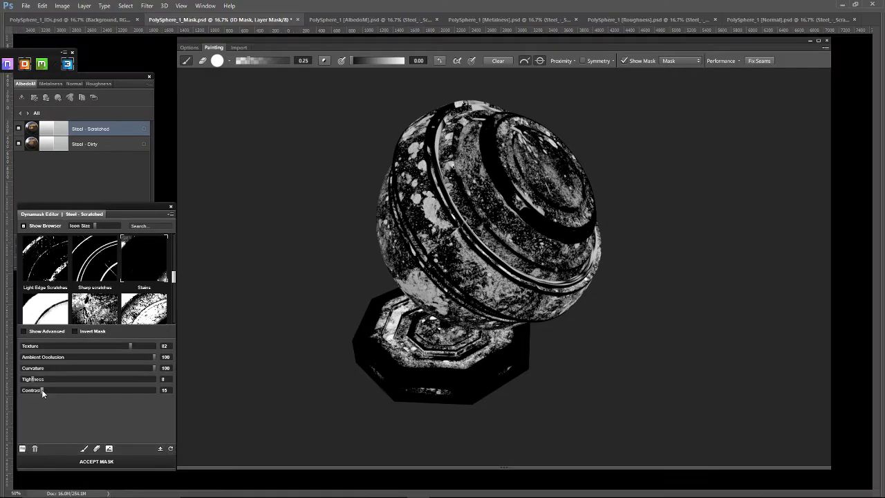
left_click_drag(41, 389, 12, 391)
left_click_drag(40, 382, 37, 379)
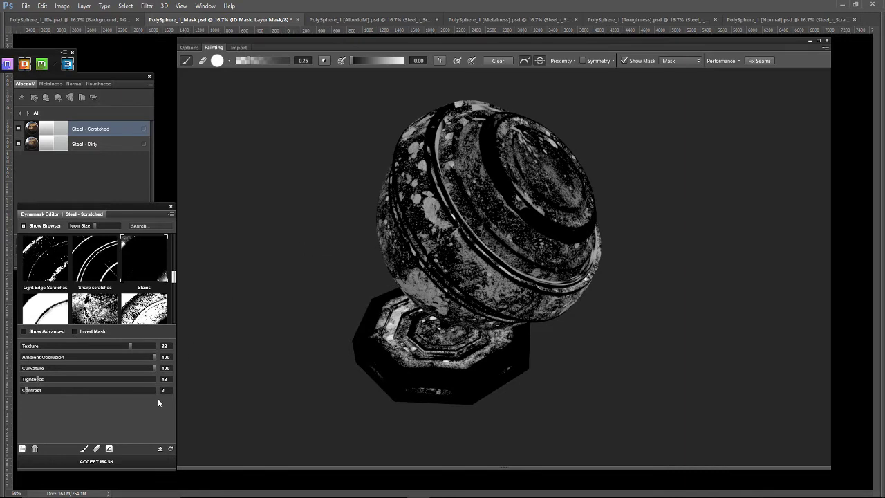
left_click(115, 465)
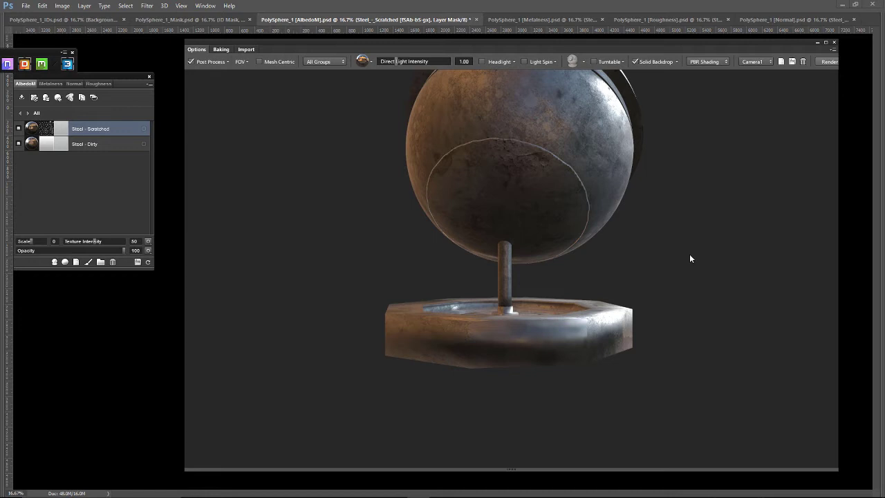
Orbit and zoom the 3DO preview to inspect the stain-masked scratched steel over dirty steel.
left_click_drag(675, 249, 394, 185)
scroll(673, 293, "up", 3)
left_click_drag(744, 343, 704, 329)
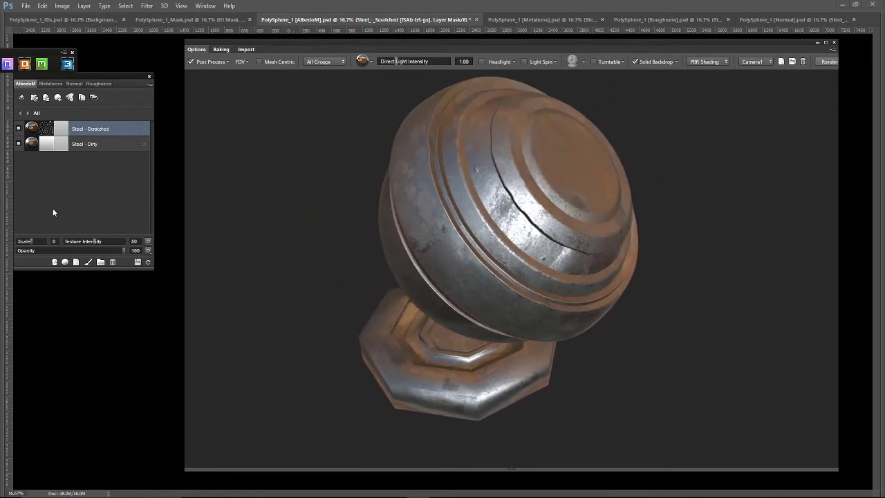
Create a Soil - Clay layer from the Dirt materials and orbit to view the model's side.
left_click(65, 262)
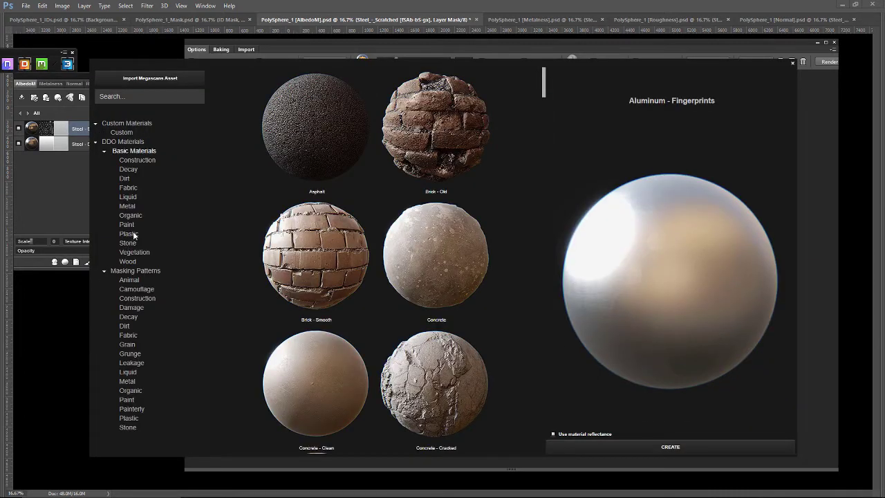
left_click(134, 206)
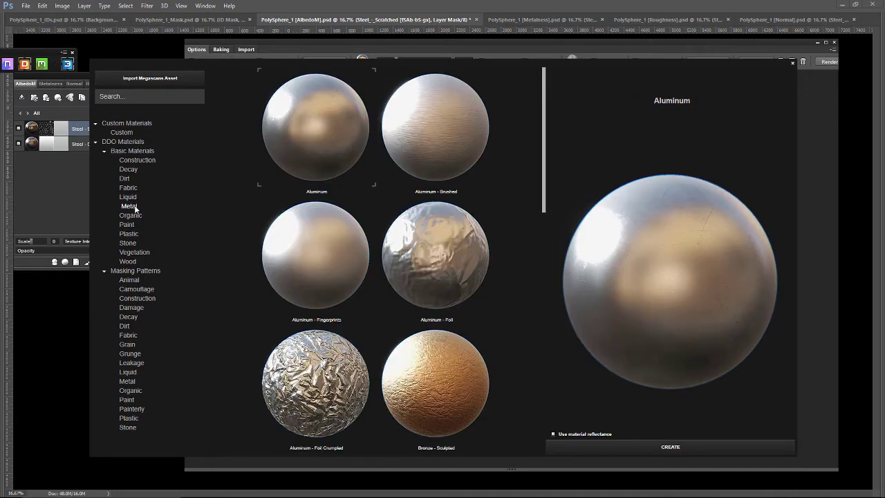
left_click(129, 198)
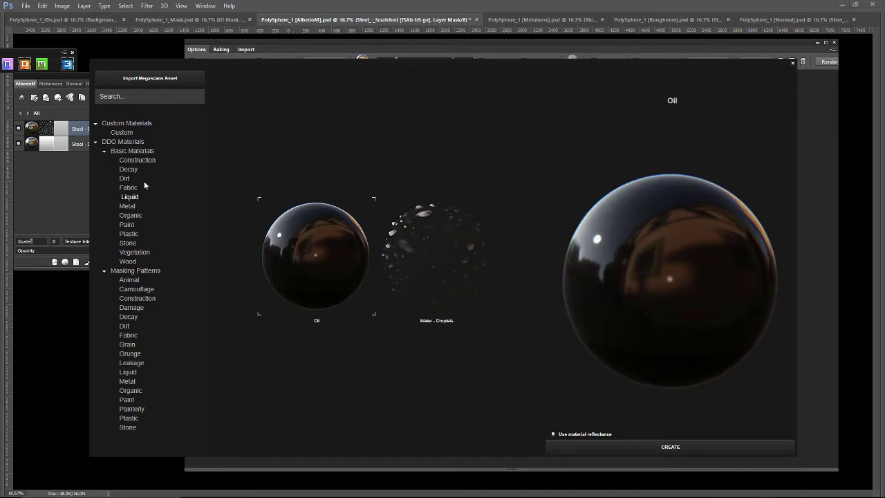
left_click(130, 187)
left_click(124, 179)
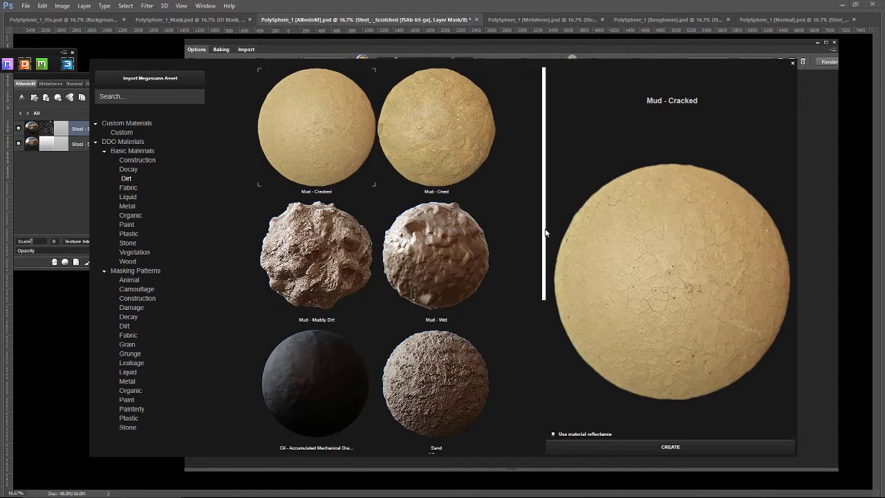
left_click_drag(544, 236, 539, 415)
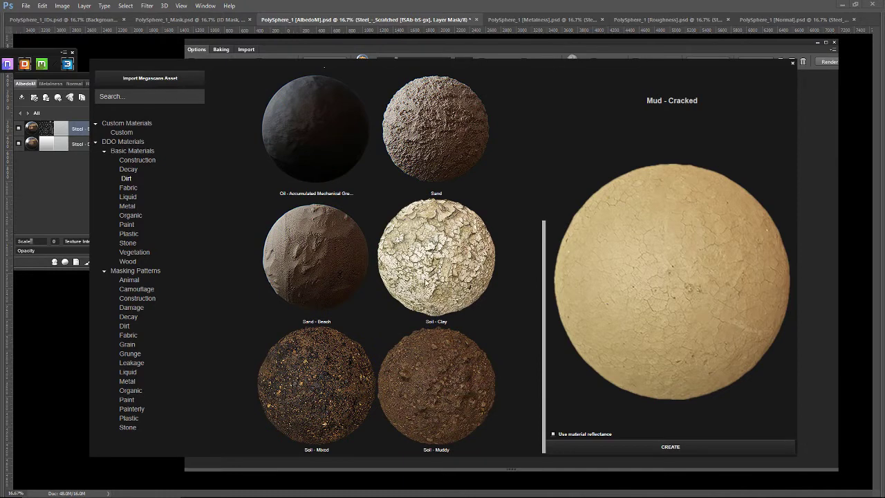
left_click(426, 282)
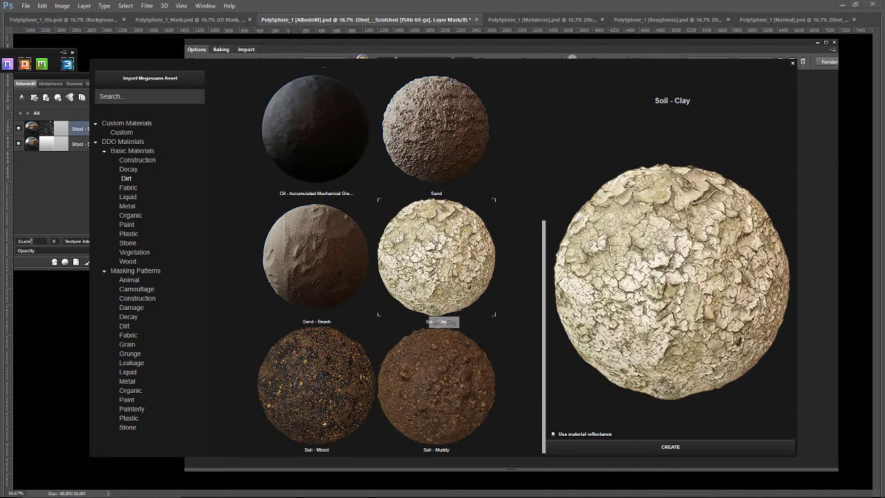
left_click(637, 444)
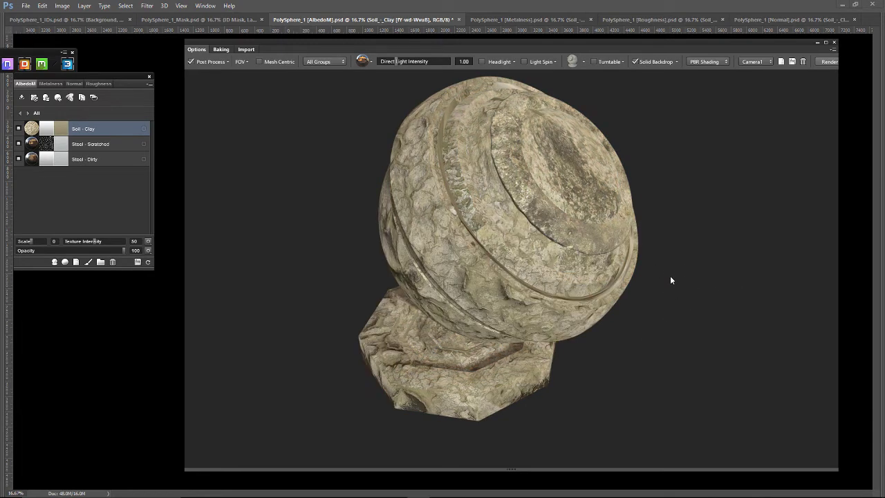
mouse_move(670, 278)
left_mouse_down()
mouse_move(571, 263)
mouse_move(464, 229)
mouse_move(662, 292)
left_mouse_up()
Open the Soil - Clay mask for quick editing and choose the Flaked Paint Heavy pattern.
left_click(46, 131)
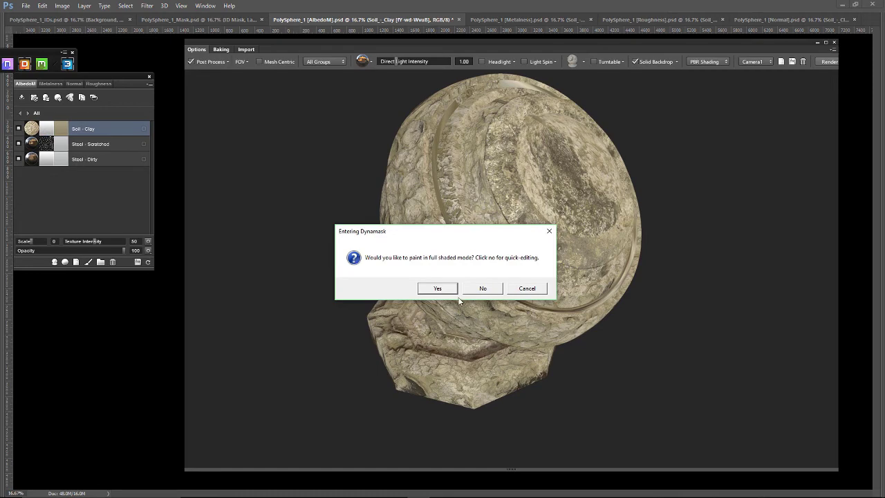
left_click(484, 290)
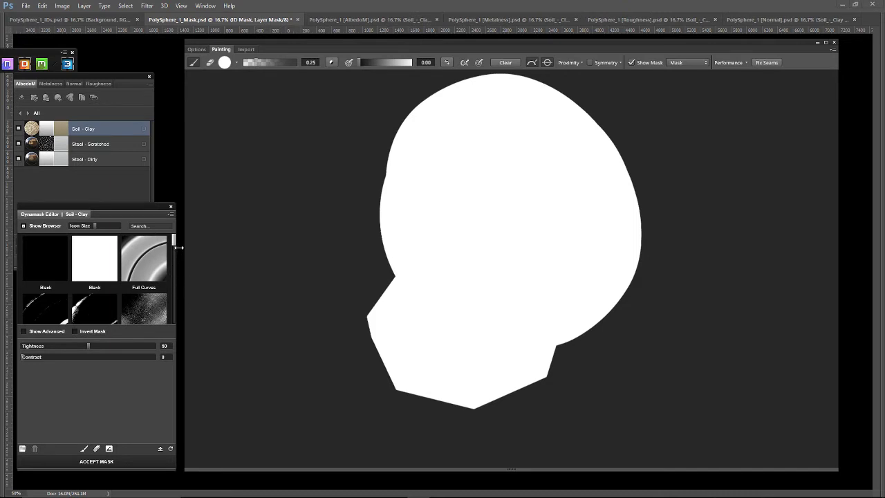
left_click_drag(174, 240, 174, 293)
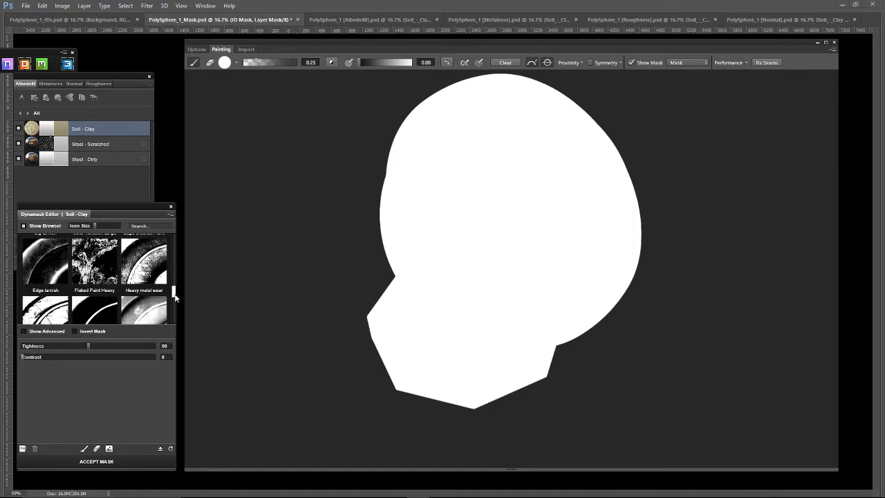
left_click(95, 266)
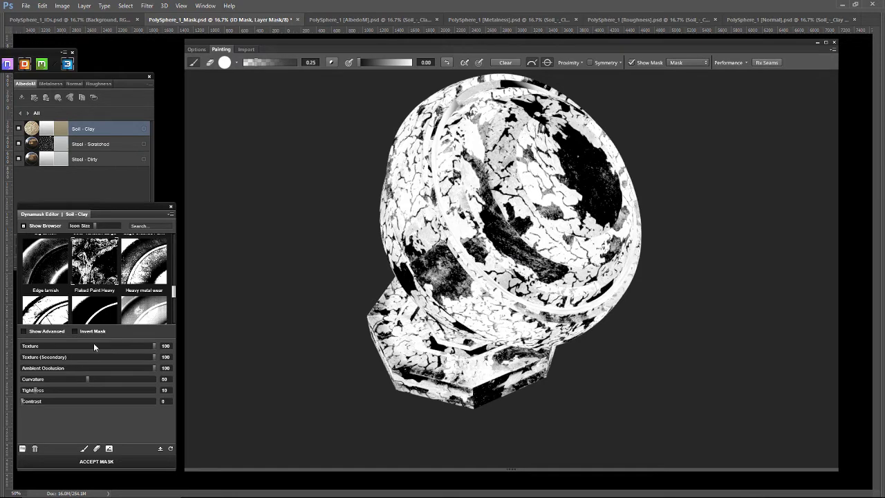
Raise the mask tightness to 85, accept the mask, and dismiss the crash report.
left_click(26, 390)
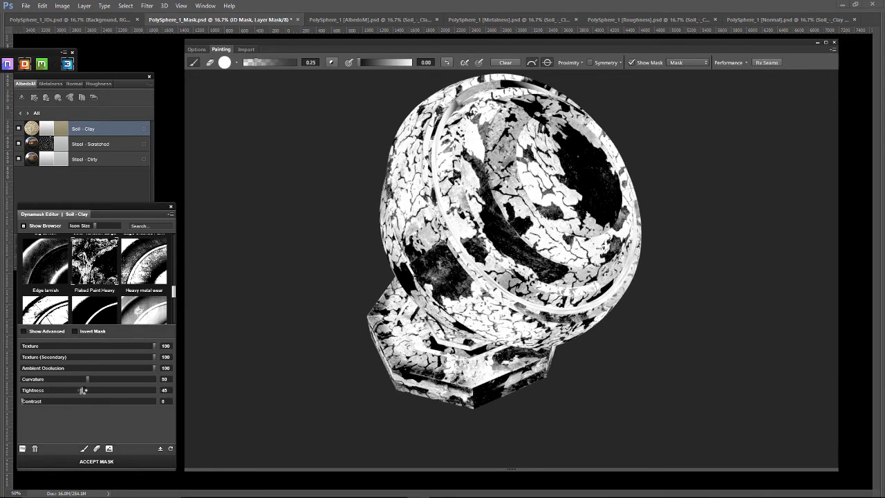
left_click(135, 388)
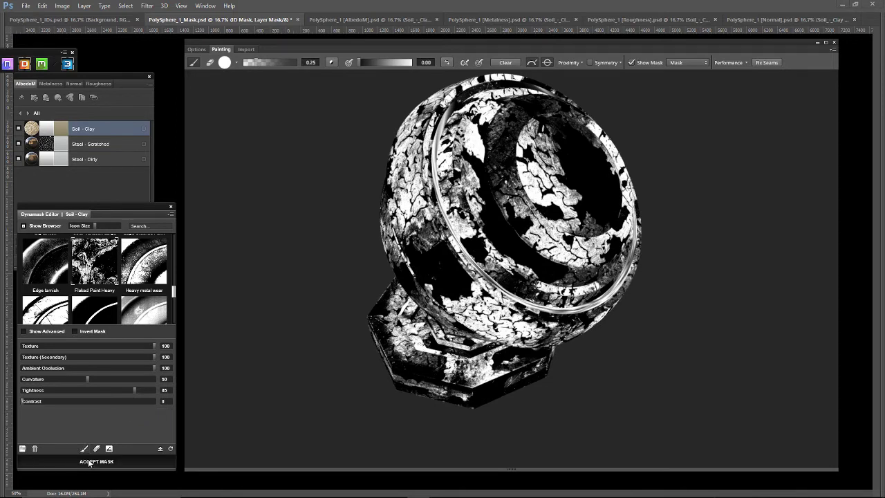
left_click(89, 463)
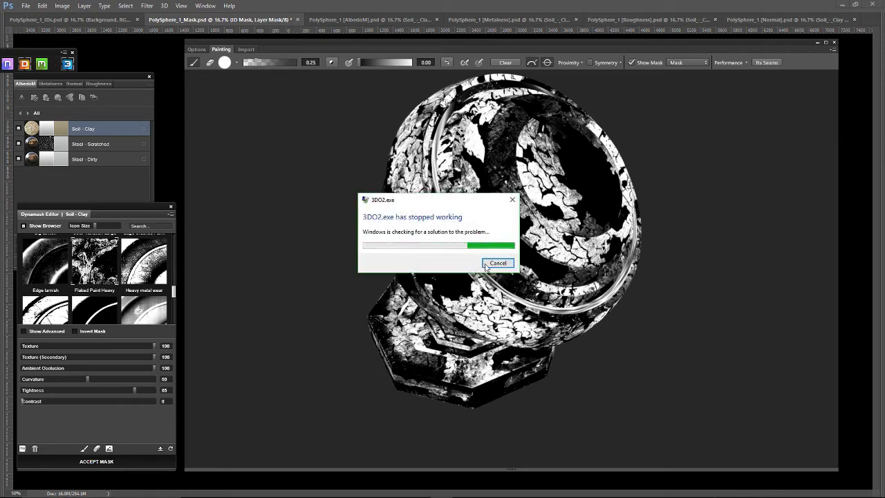
left_click(488, 265)
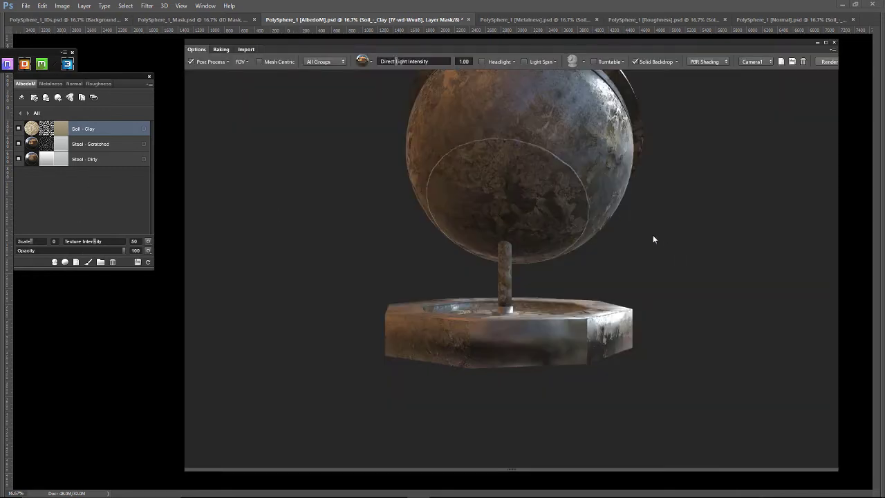
Try Darken, then set the Soil - Clay layer's blend mode to Multiply.
left_click_drag(628, 239, 322, 277)
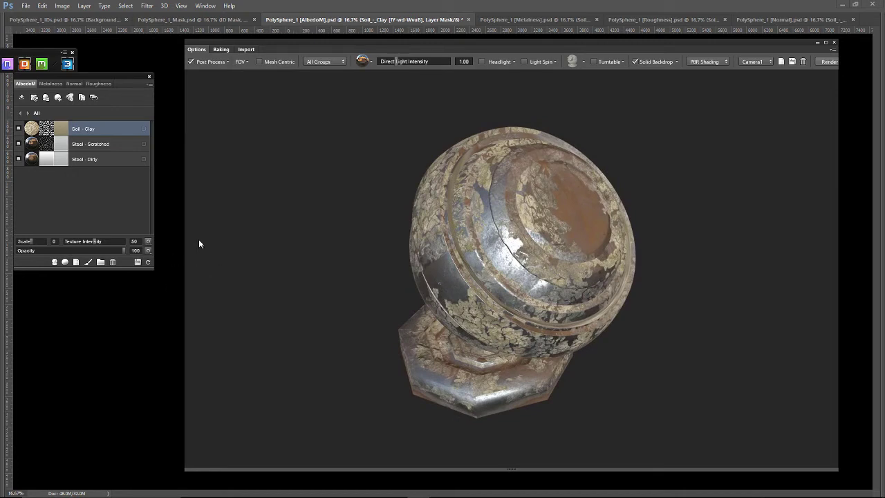
left_click(147, 251)
scroll(153, 259, "up", 1)
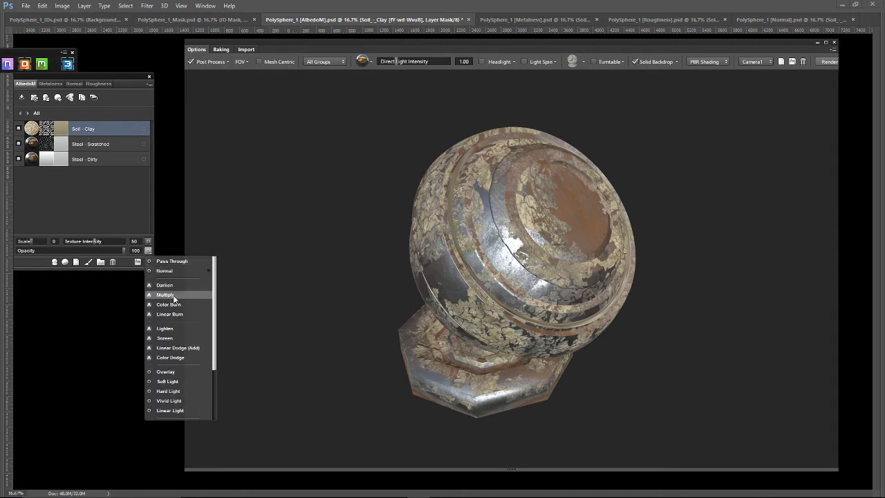
left_click(171, 286)
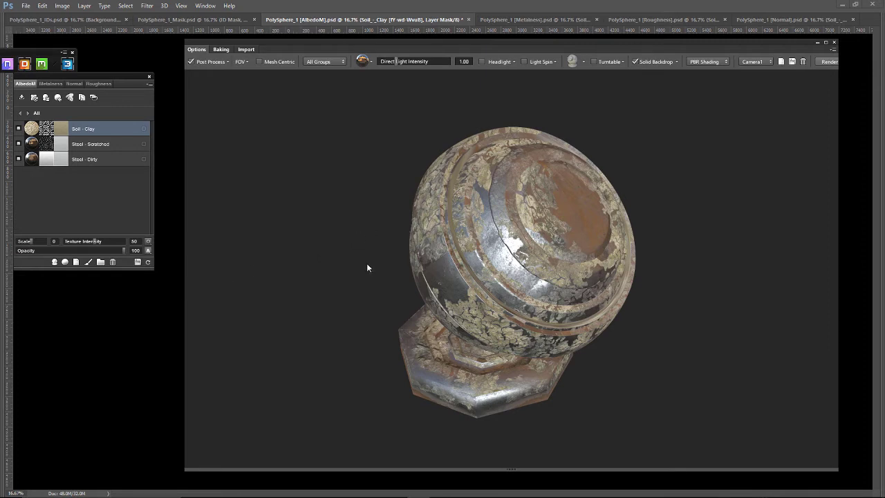
left_click(148, 250)
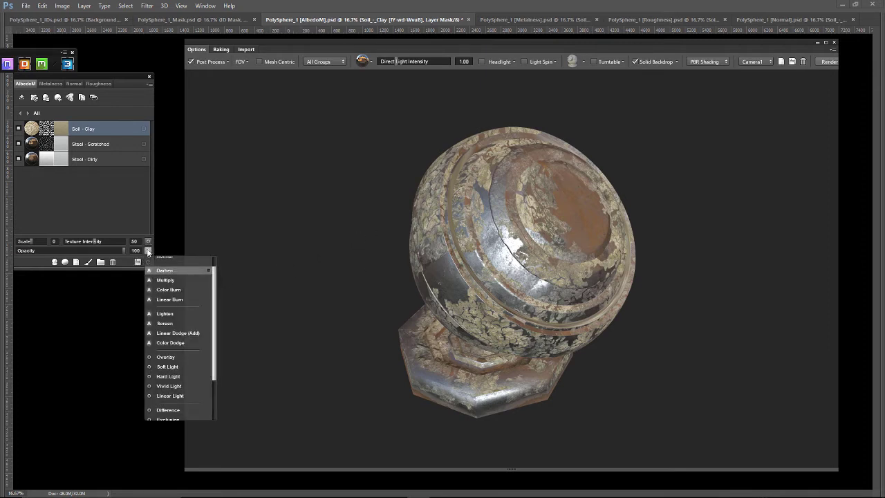
left_click(175, 286)
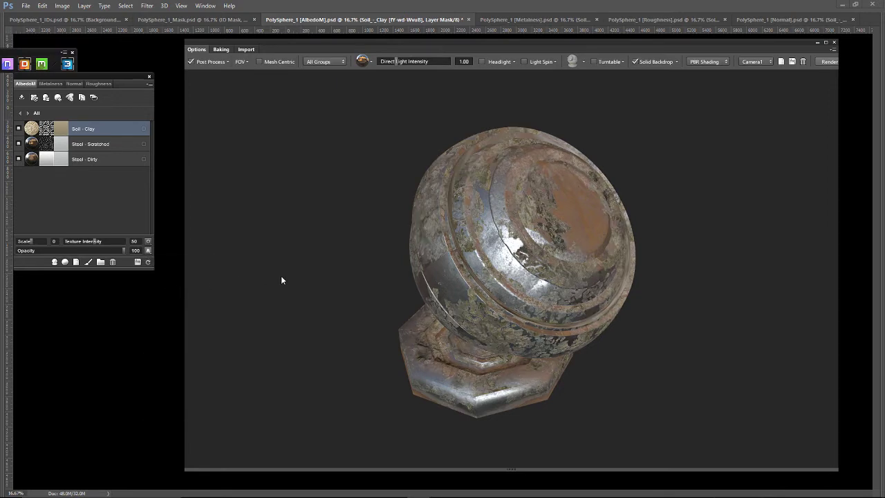
left_click_drag(370, 279, 372, 300)
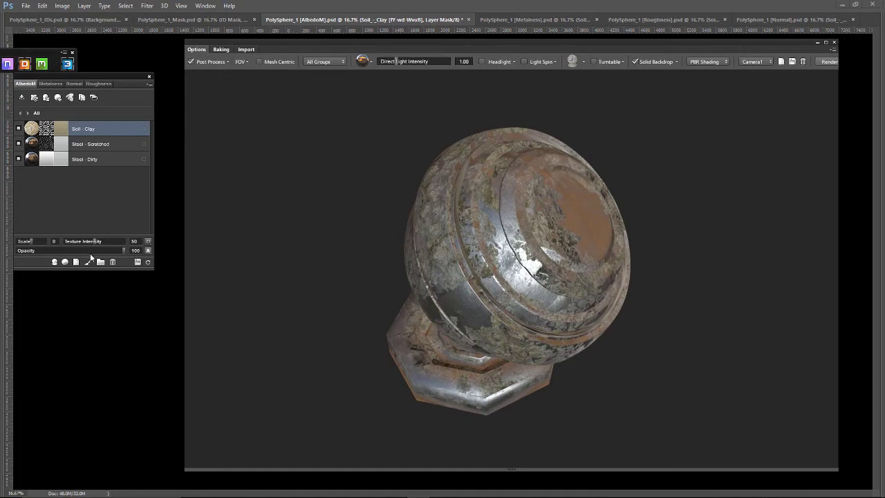
Create a Polypropylene layer from the Basic Materials > Plastic category.
left_click(66, 262)
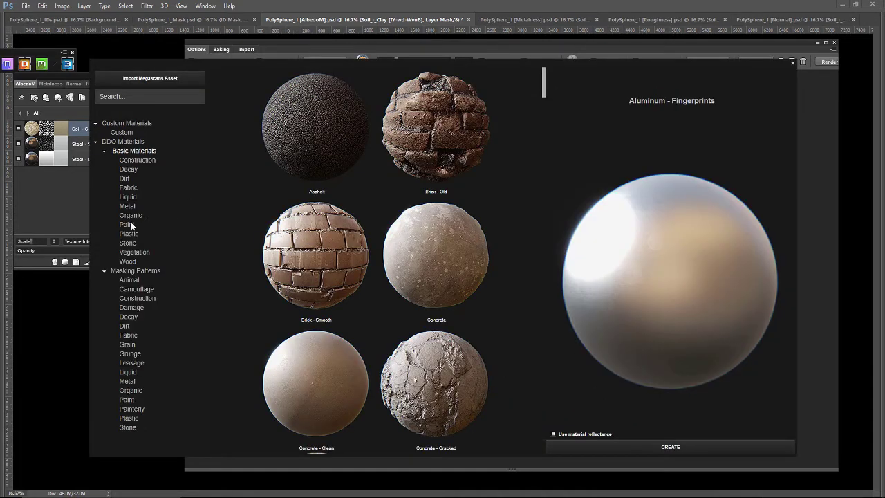
left_click(131, 233)
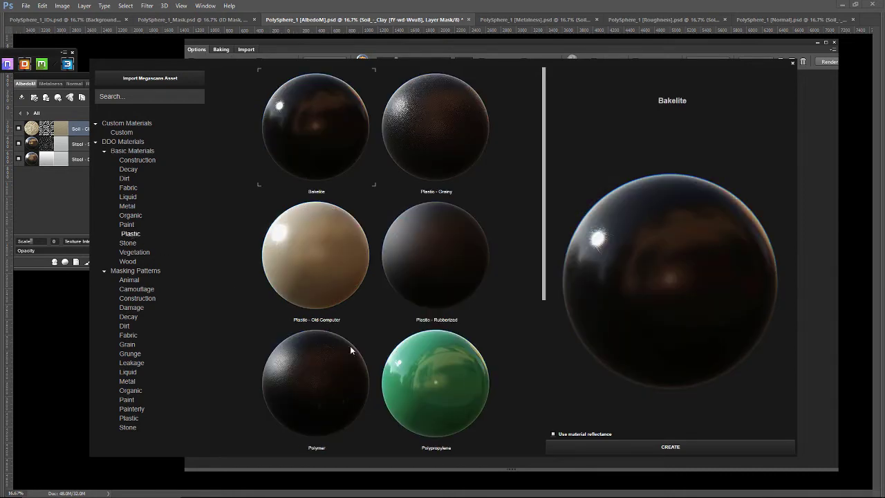
double_click(438, 389)
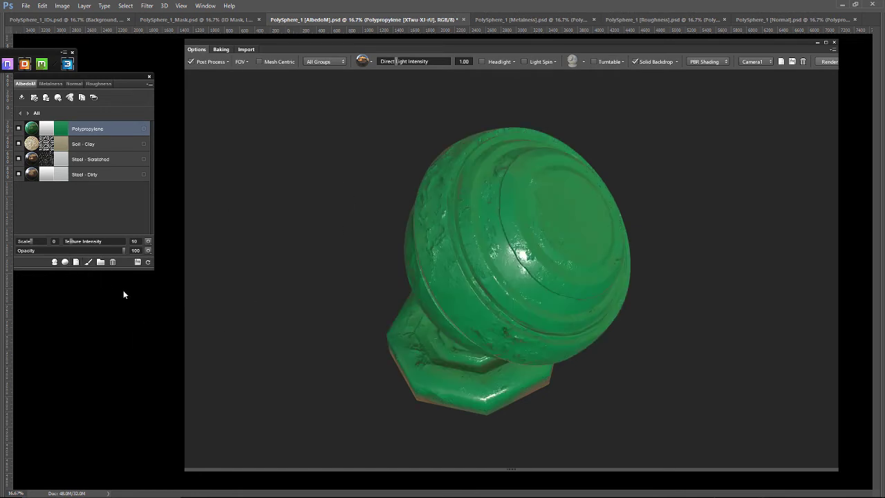
Start a quick mask on the Polypropylene layer using the Sharp Edges preset, found by searching 'edges'.
left_click(46, 128)
left_click(483, 288)
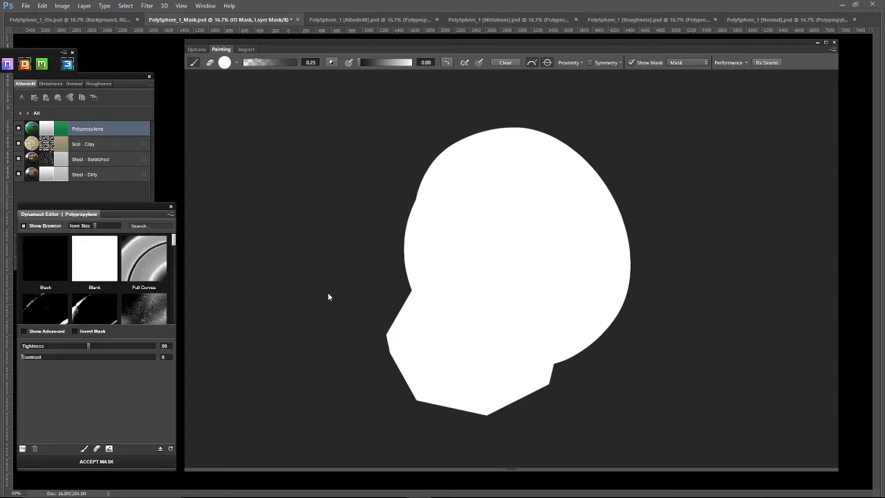
left_click(154, 225)
type("edges")
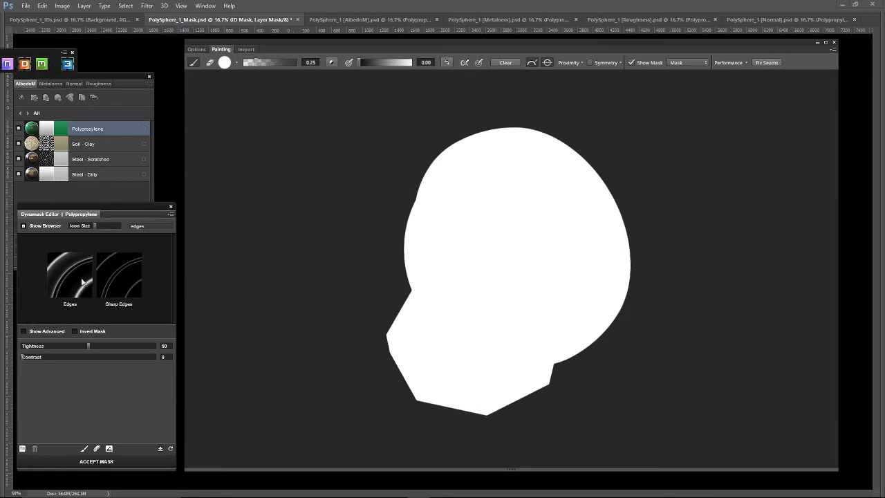
left_click(115, 272)
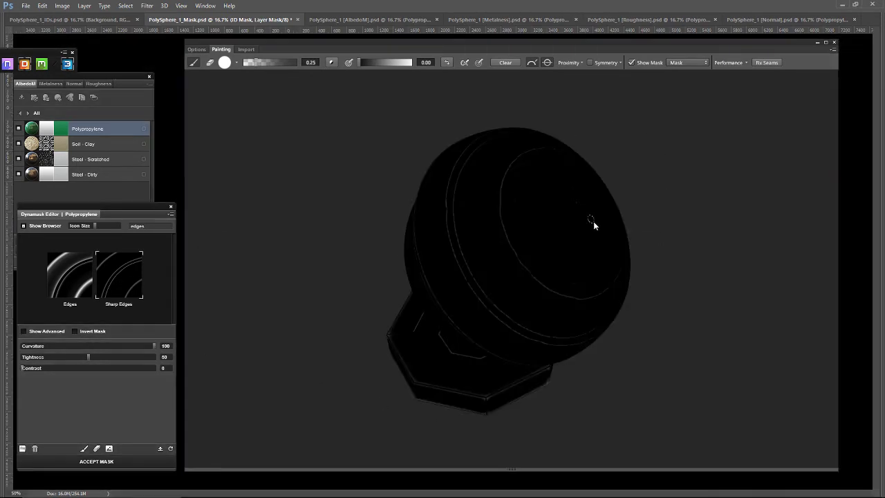
Set the Sharp Edges mask to Tightness 0 and Contrast 100, and accept it.
left_click(40, 359)
left_click(149, 357)
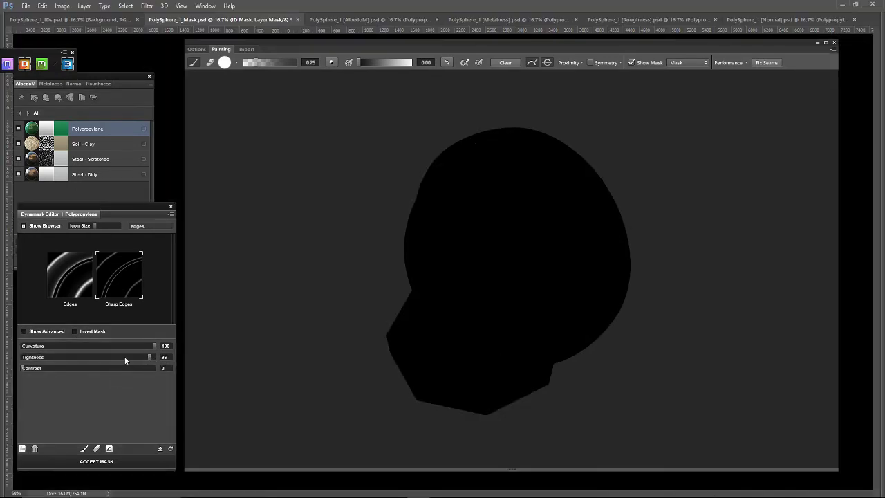
left_click(40, 357)
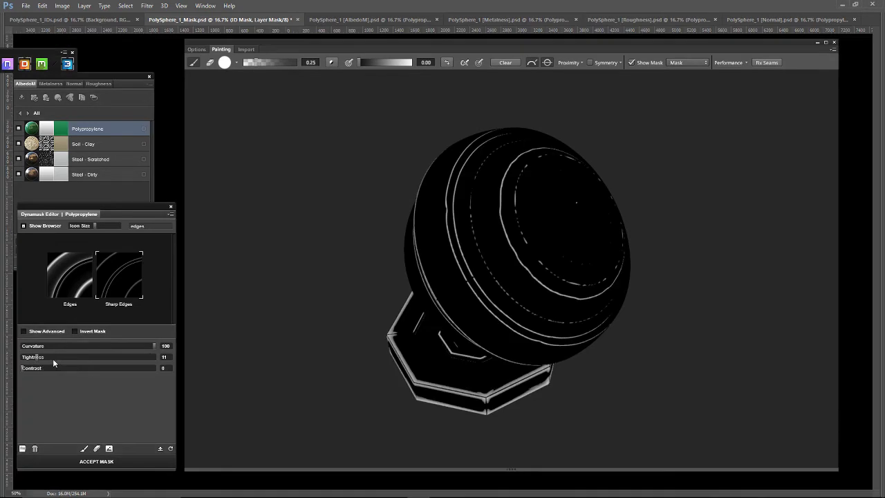
left_click(75, 367)
left_click(156, 369)
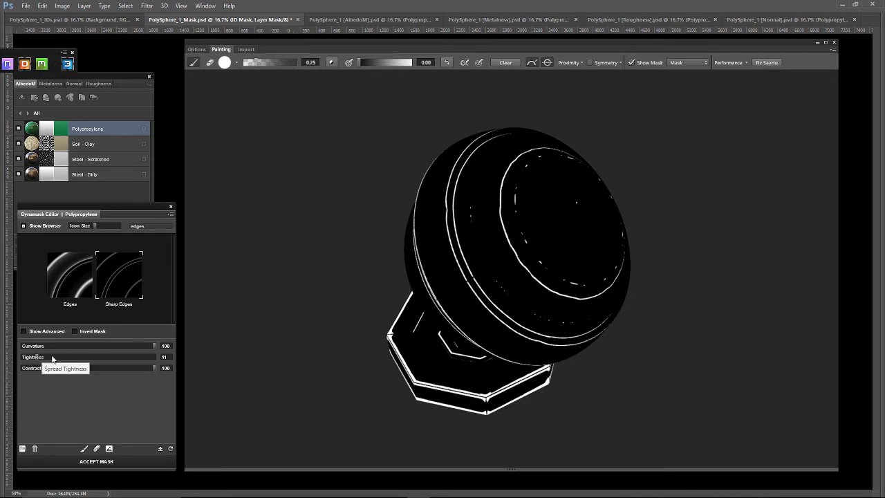
left_click(20, 358)
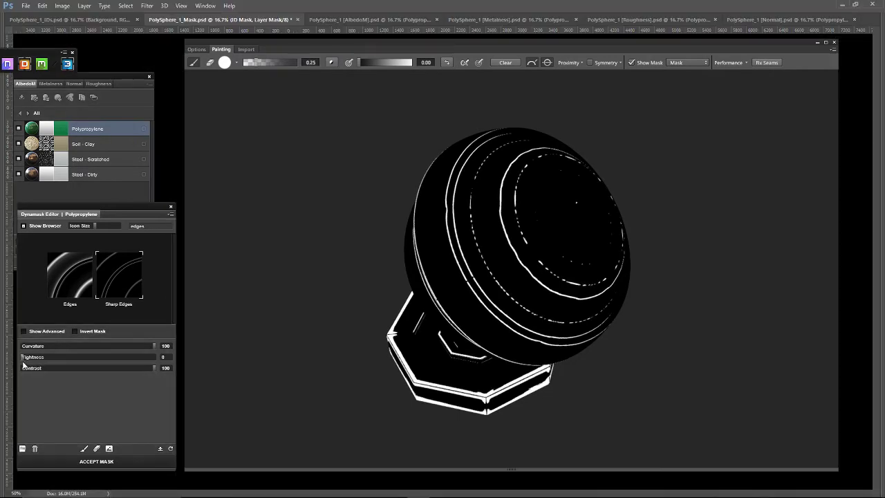
left_click(92, 463)
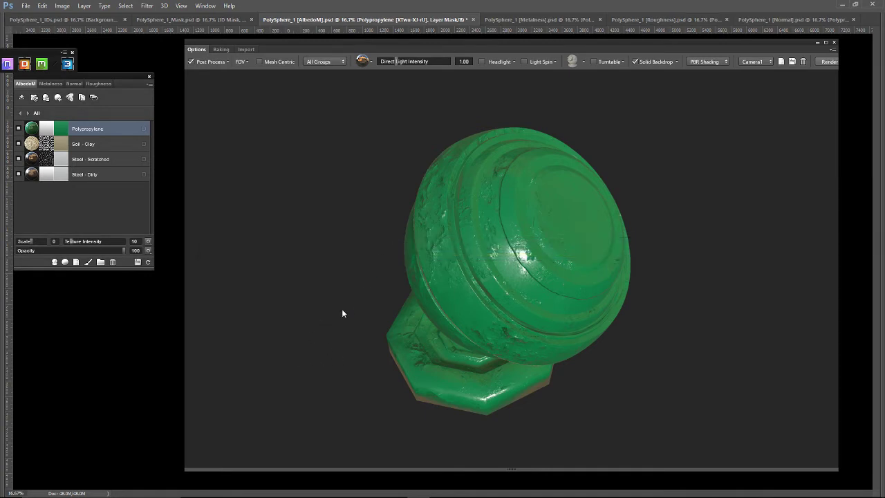
Apply the edge mask and orbit the 3DO preview to check the green edge trim.
key("ctrl+i")
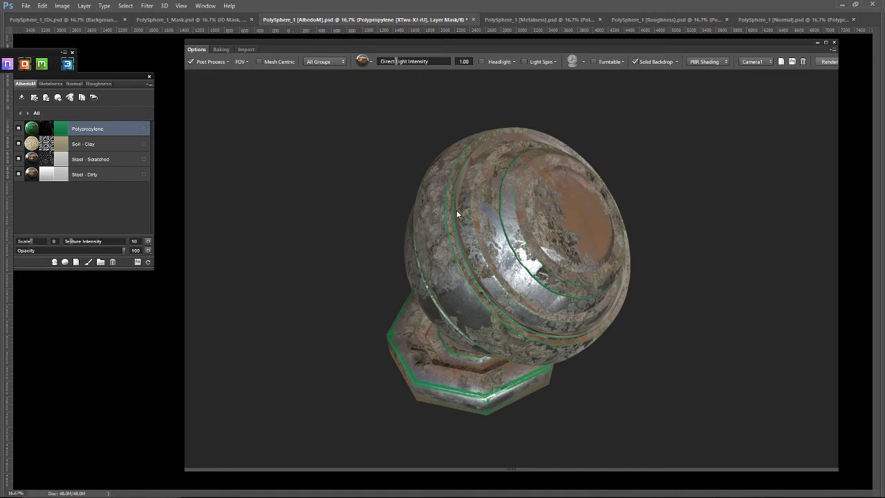
left_click_drag(660, 384, 467, 351)
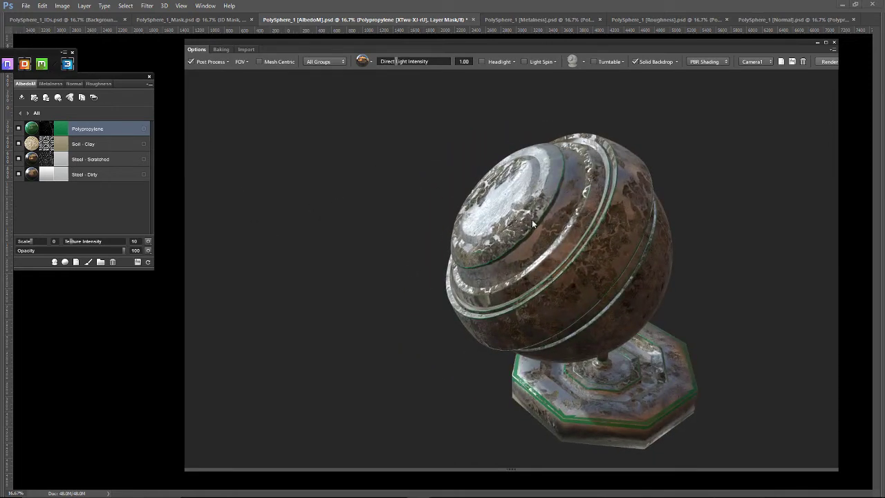
left_click_drag(374, 267, 579, 257)
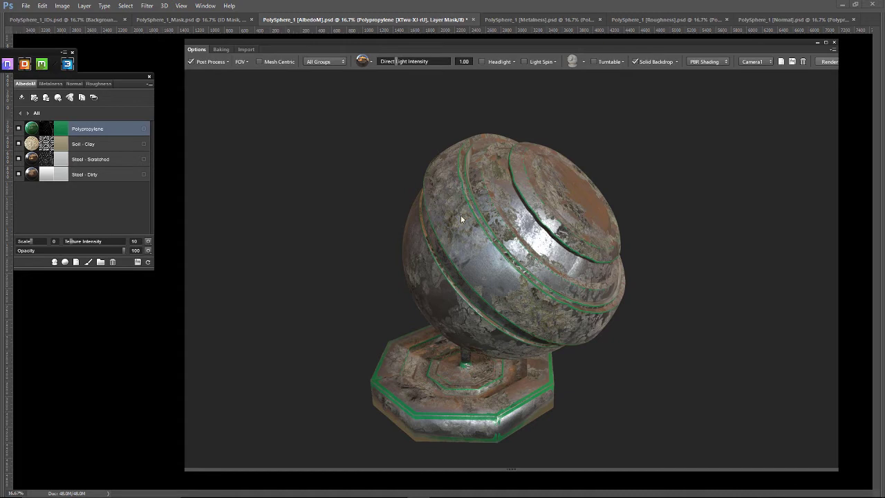
left_click_drag(645, 350, 625, 367)
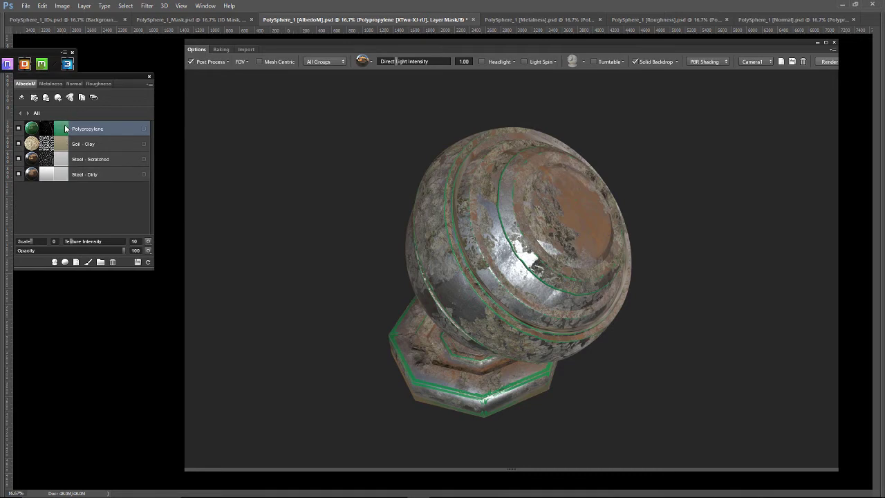
Change the Polypropylene layer's colour to a bright saturated orange.
double_click(65, 129)
left_click(543, 357)
left_click_drag(511, 306, 543, 254)
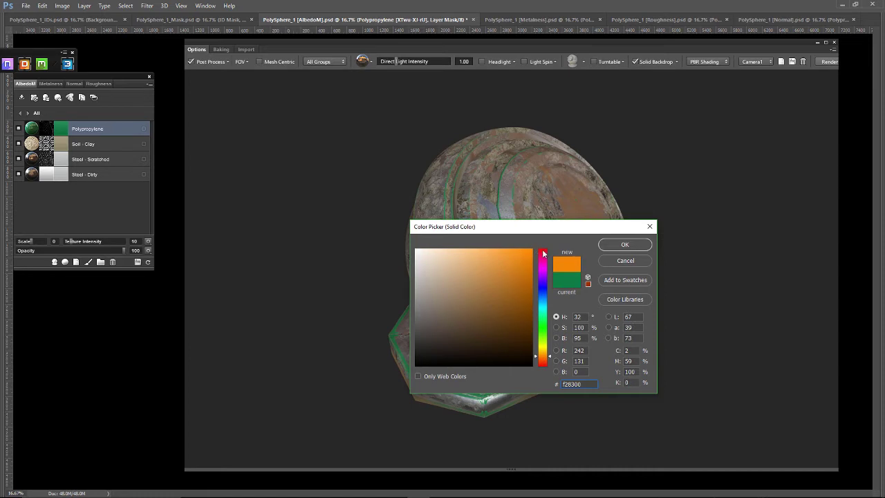
left_click(624, 244)
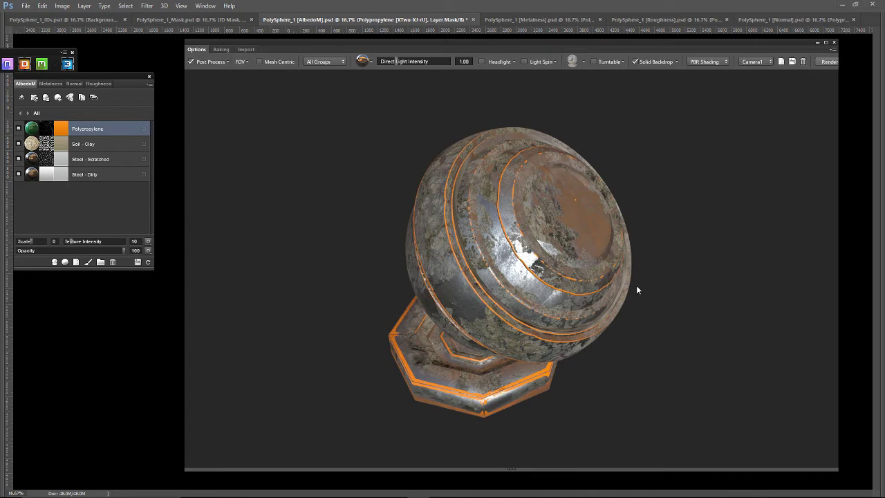
left_click_drag(636, 289, 584, 261)
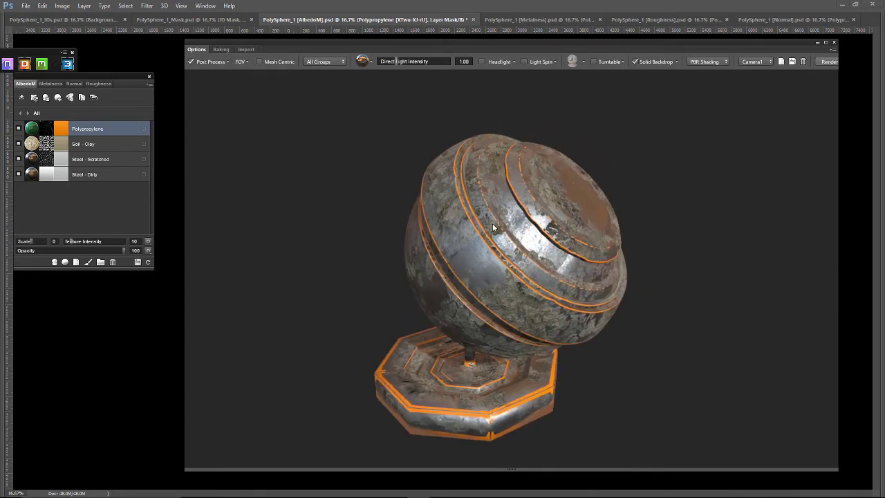
Set the Polypropylene layer to Screen blending at 64 opacity.
left_click(147, 250)
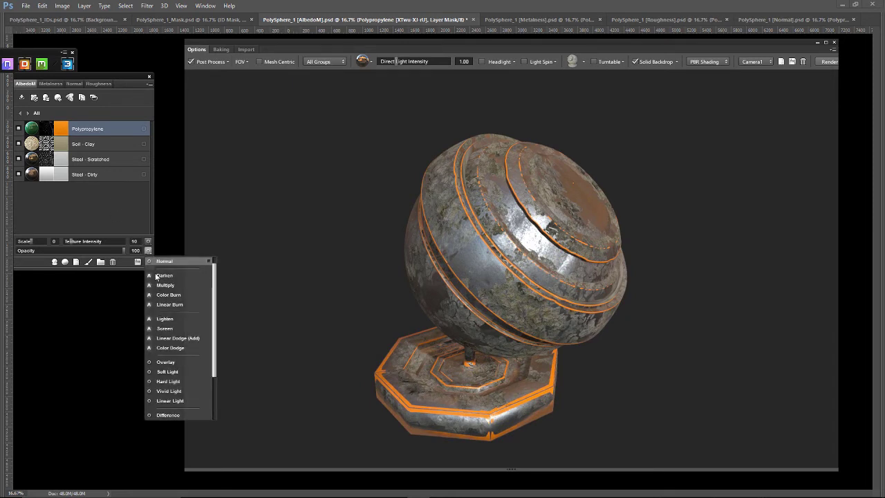
left_click(171, 329)
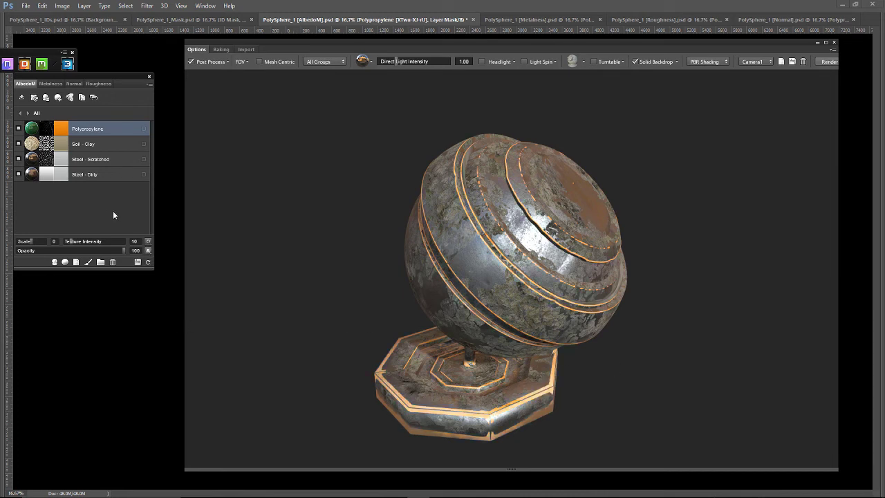
left_click_drag(104, 251, 86, 253)
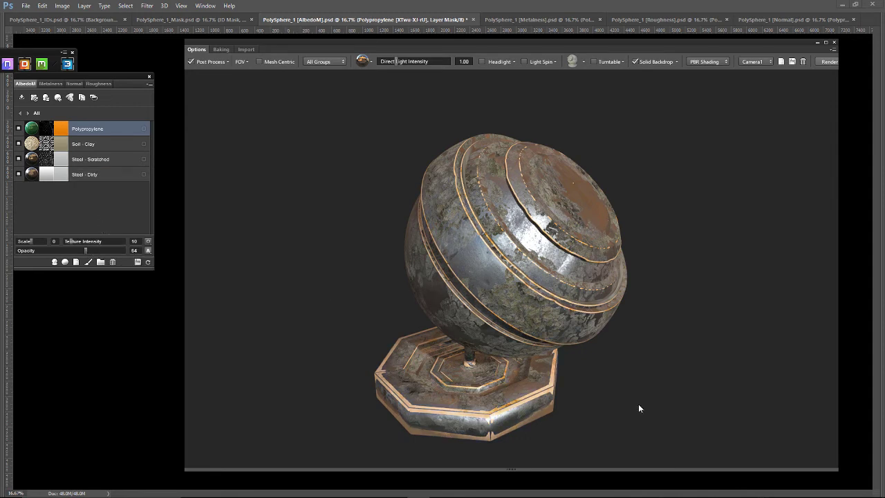
left_click_drag(579, 426, 592, 460)
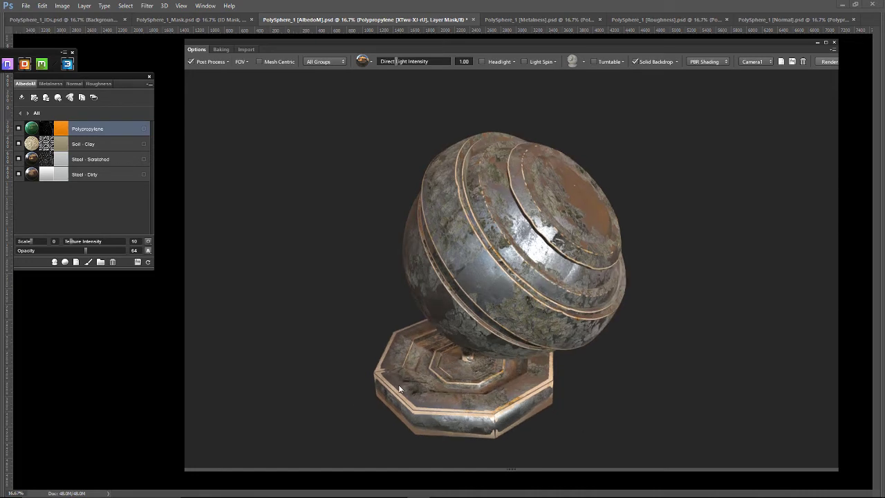
left_click_drag(359, 429, 415, 415)
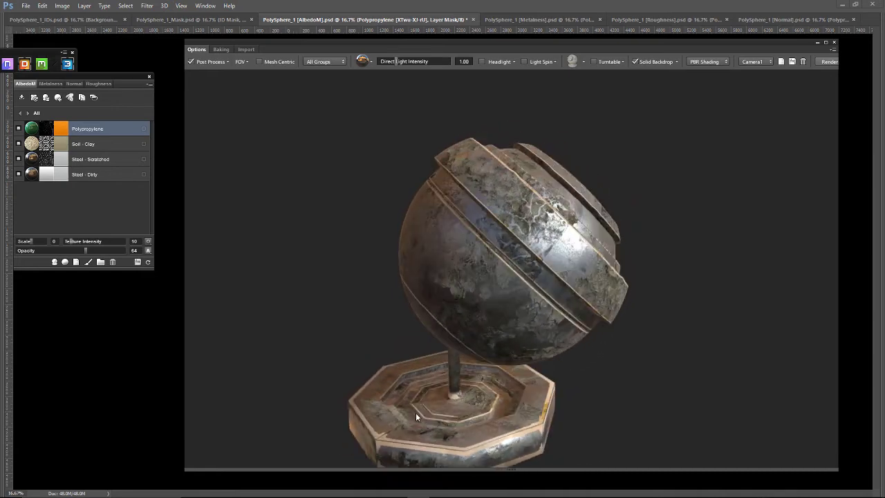
Duplicate the Polypropylene layer and recolour the copy near-black (#0b0201).
right_click(76, 128)
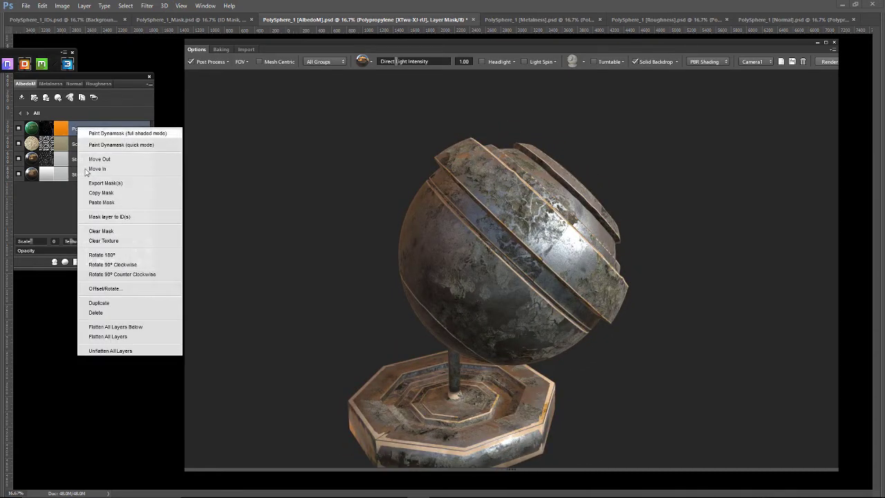
left_click(120, 304)
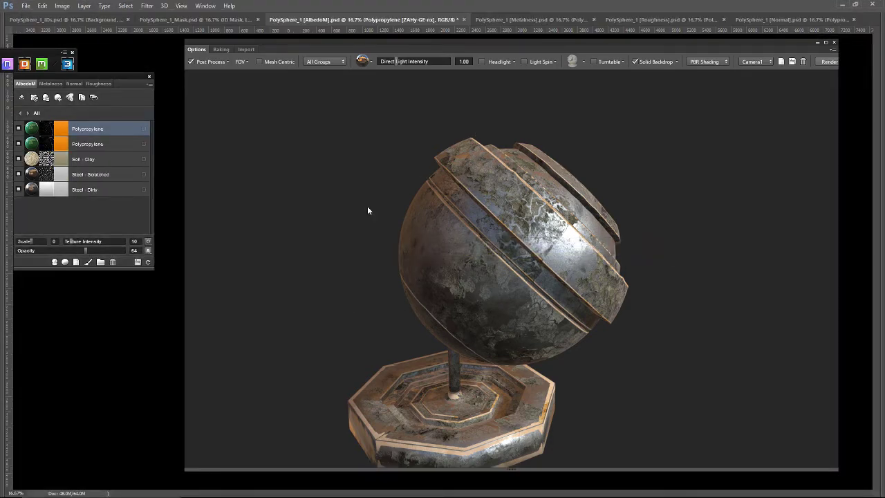
left_click(64, 134)
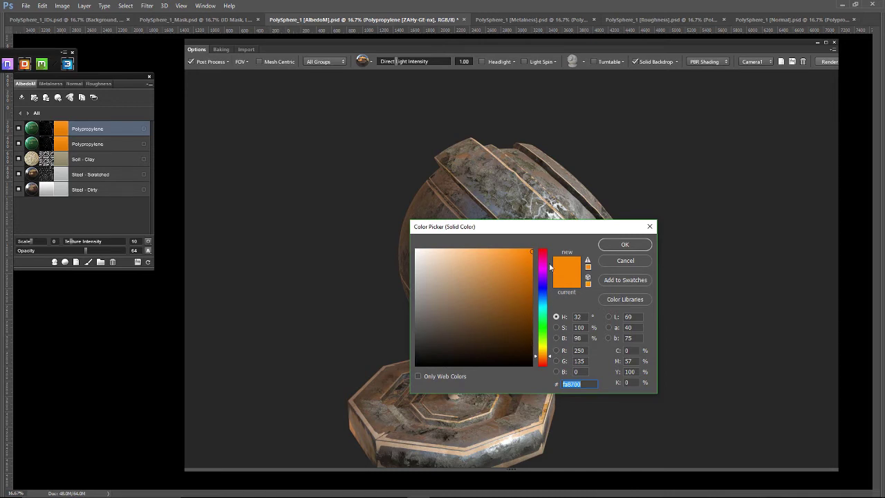
left_click(546, 365)
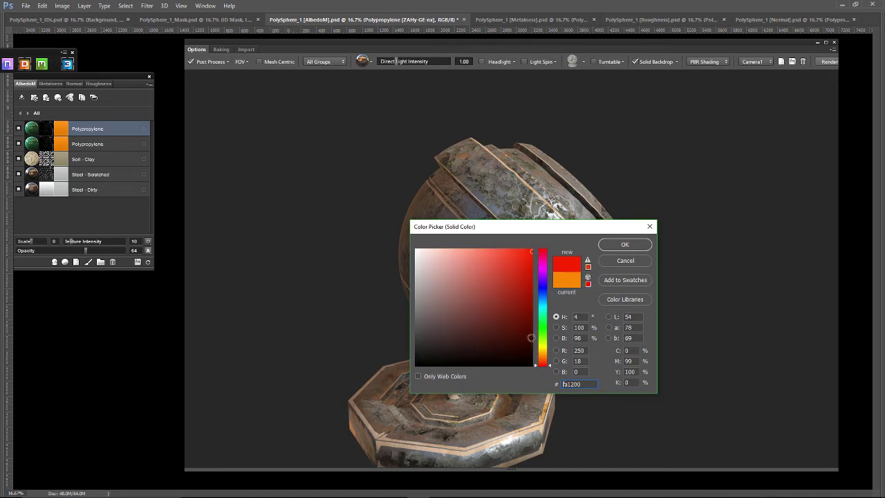
left_click(525, 341)
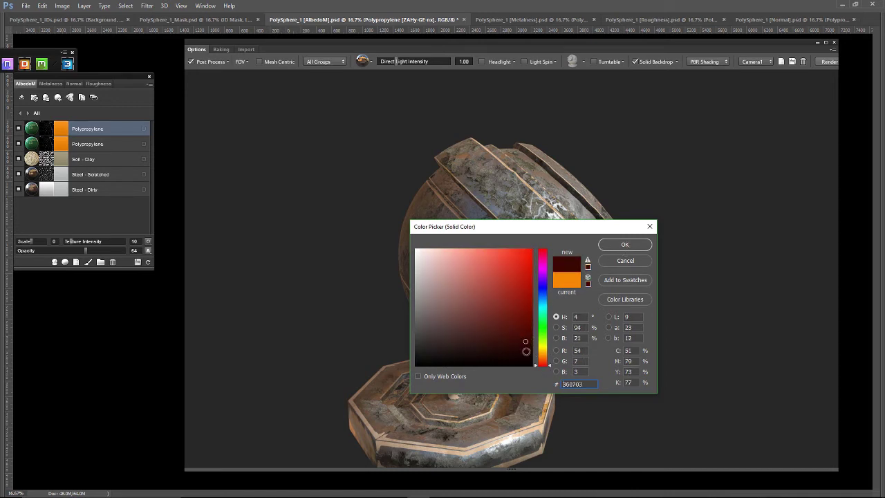
left_click_drag(525, 351, 521, 361)
left_click(622, 246)
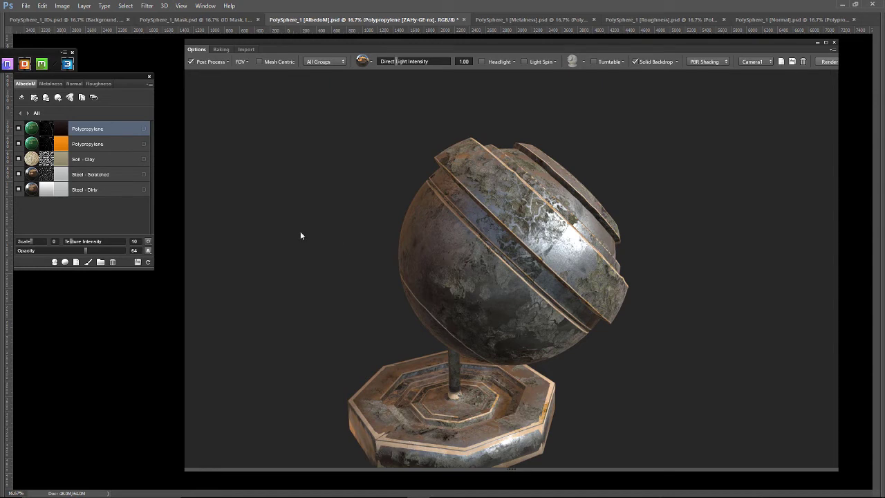
Set the dark Polypropylene copy's blend mode back to Normal.
left_click(148, 251)
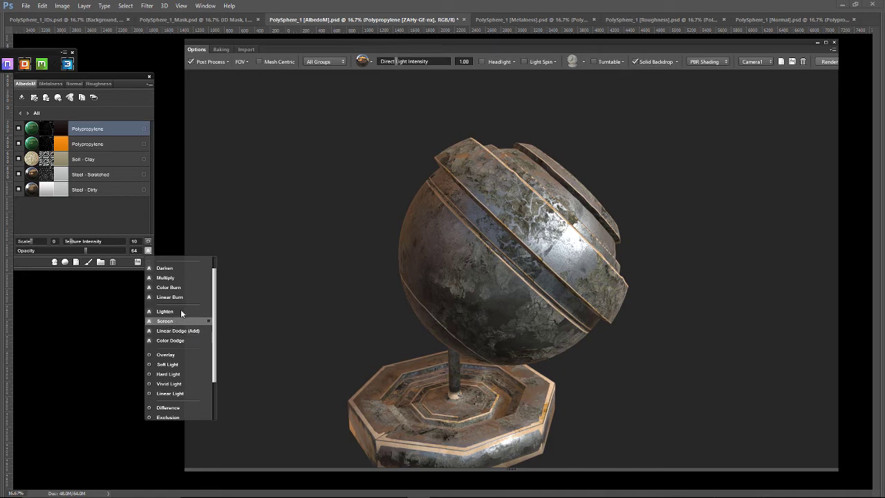
scroll(183, 308, "up", 1)
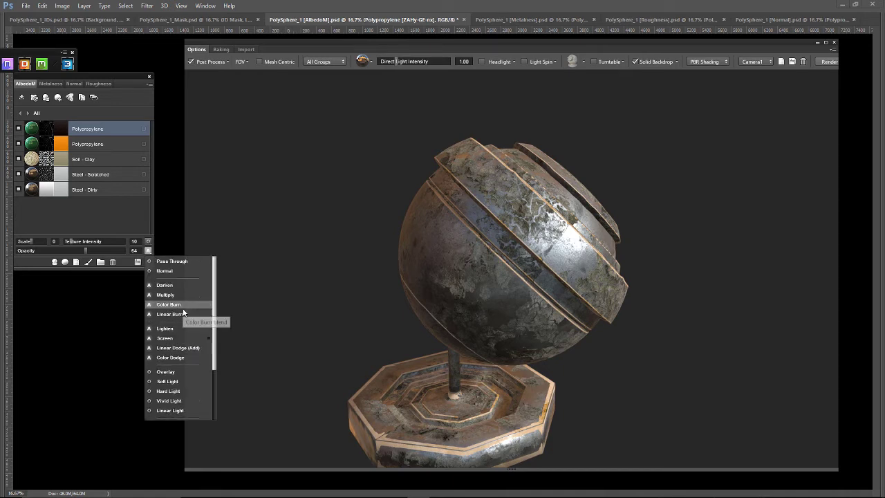
left_click(175, 270)
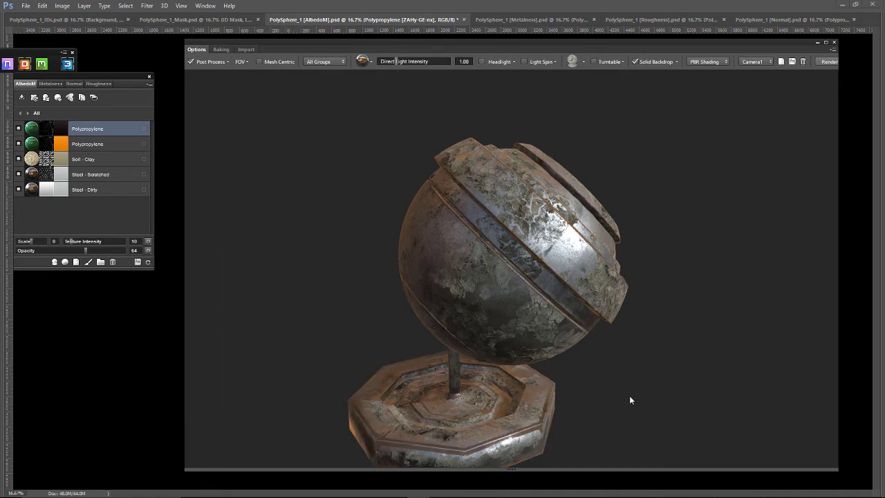
Open the dark copy's mask in the Dynamask editor, declining the prompt.
left_click_drag(630, 399, 511, 435)
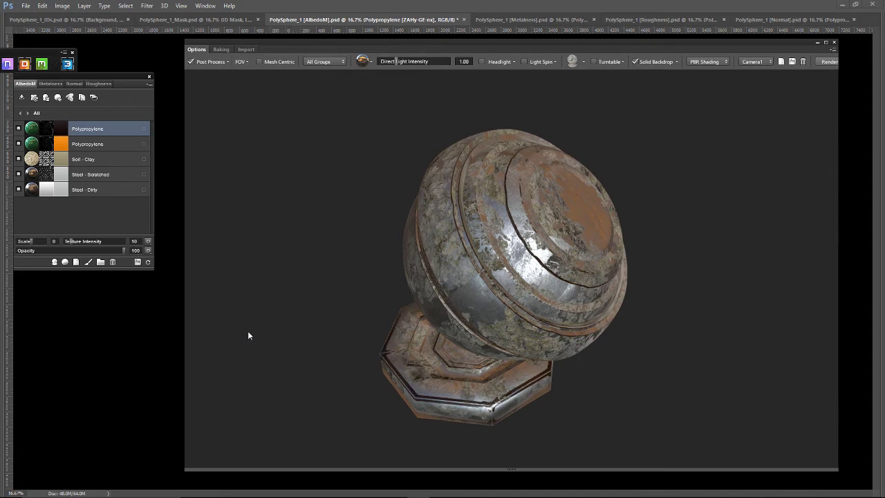
left_click_drag(237, 380, 247, 360)
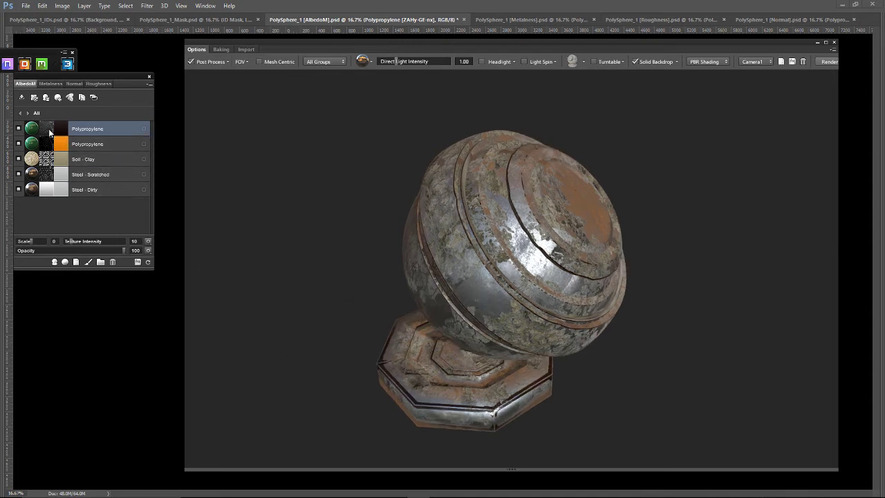
double_click(46, 128)
left_click(488, 289)
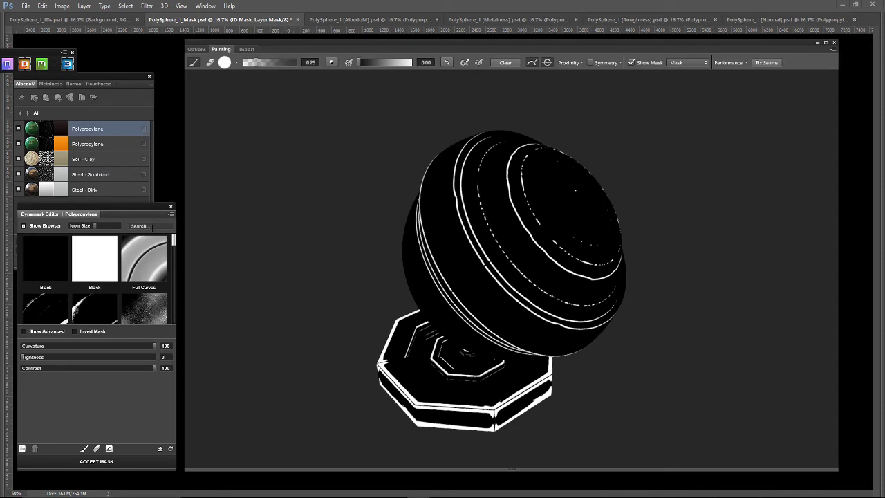
Apply the Edges preset, found by searching 'edges', to the dark copy's mask with Tightness 2.
left_click(153, 226)
type("edges")
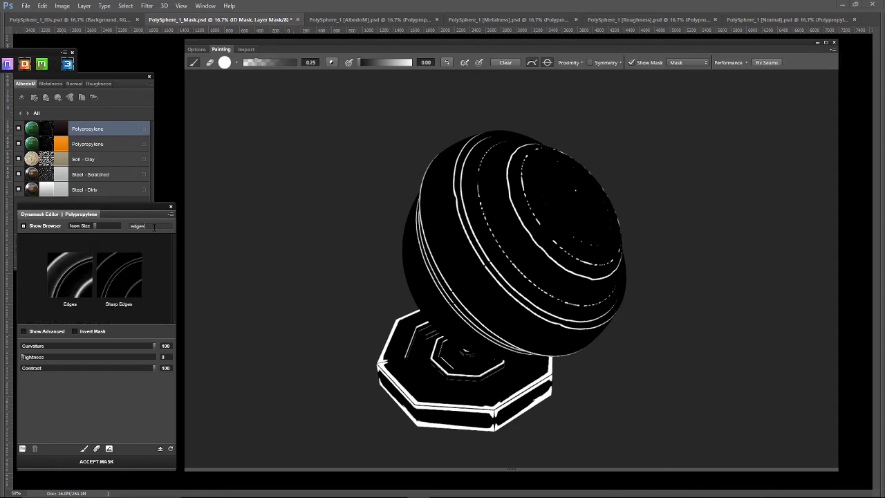
left_click(71, 274)
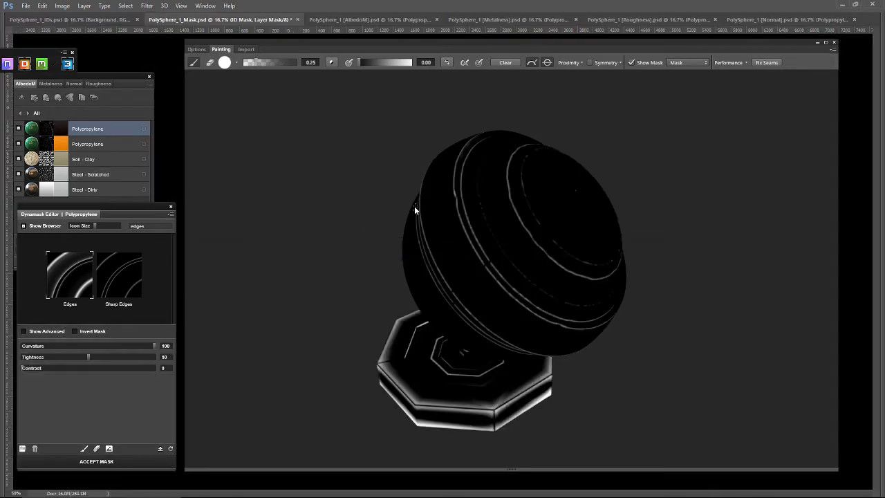
left_click(57, 357)
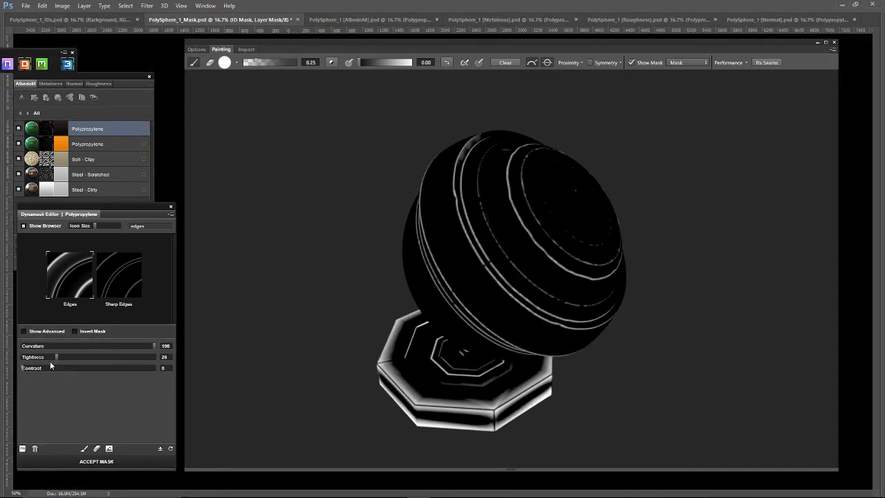
left_click_drag(26, 357, 16, 356)
Give the mask brush the fourth Construction tip, spacing 99, with Shape Dynamics enabled.
left_click(225, 63)
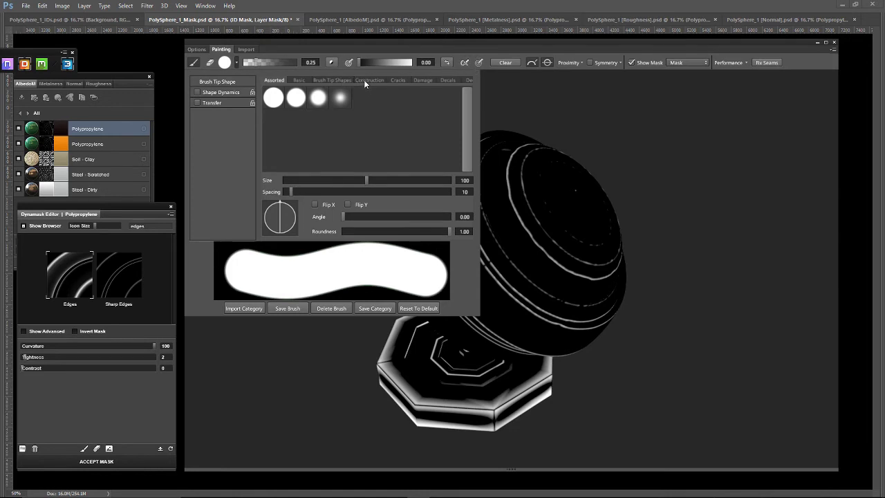
left_click(364, 80)
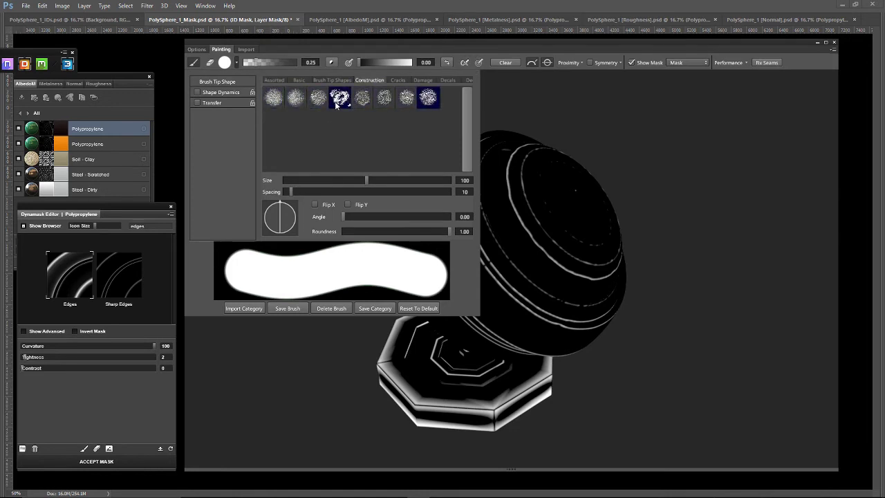
left_click(338, 100)
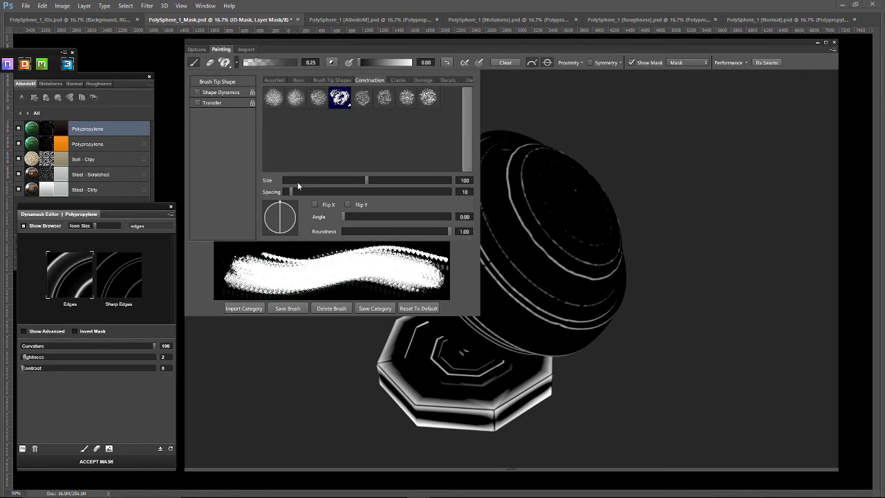
mouse_move(333, 190)
left_mouse_down()
mouse_move(385, 188)
mouse_move(365, 193)
mouse_move(384, 216)
left_mouse_up()
left_click(197, 92)
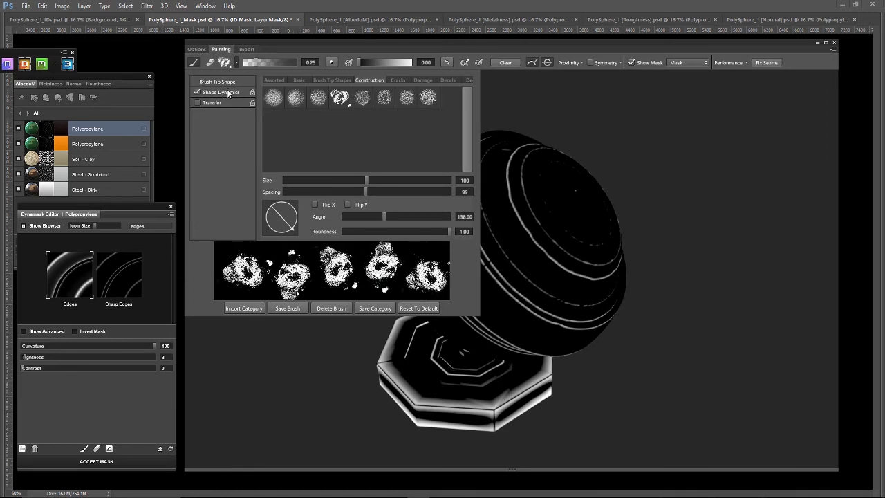
left_click(632, 121)
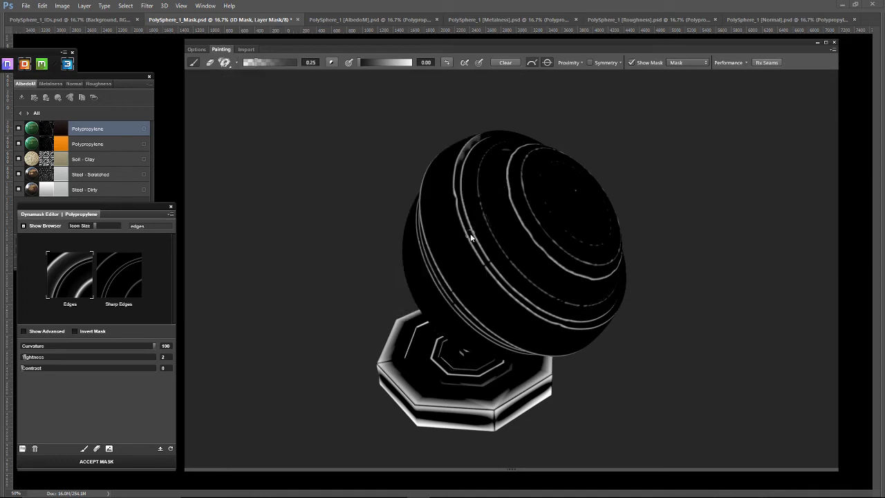
Enlarge the mask brush and raise its opacity to 1.00.
key("bracketright")
key("bracketright")
key("bracketright")
key("bracketright")
key("bracketright")
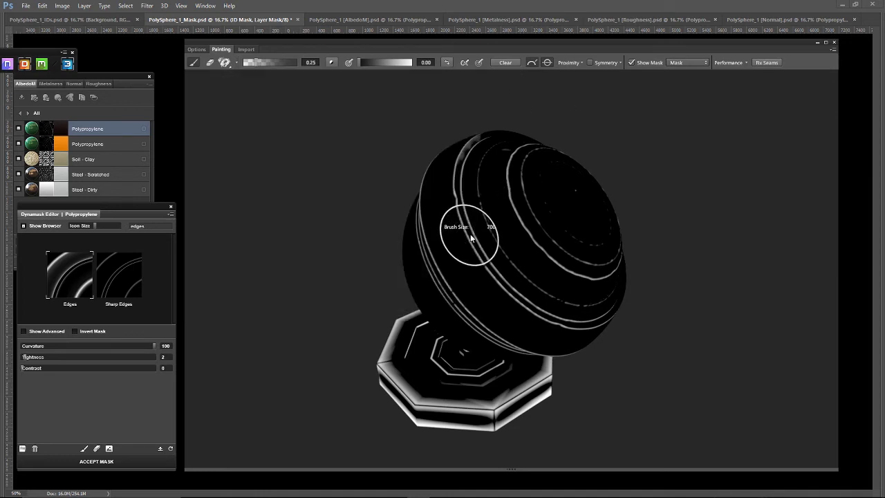
key("bracketright")
key("bracketright")
key("bracketright")
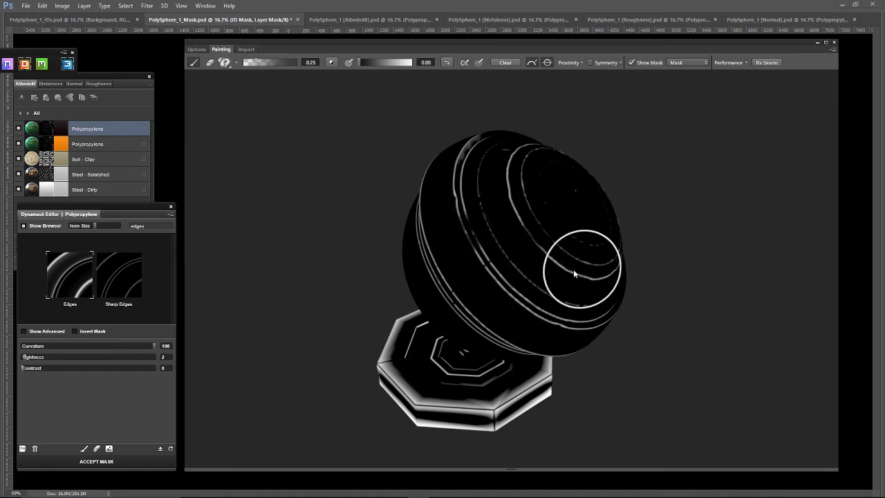
left_click_drag(280, 61, 300, 62)
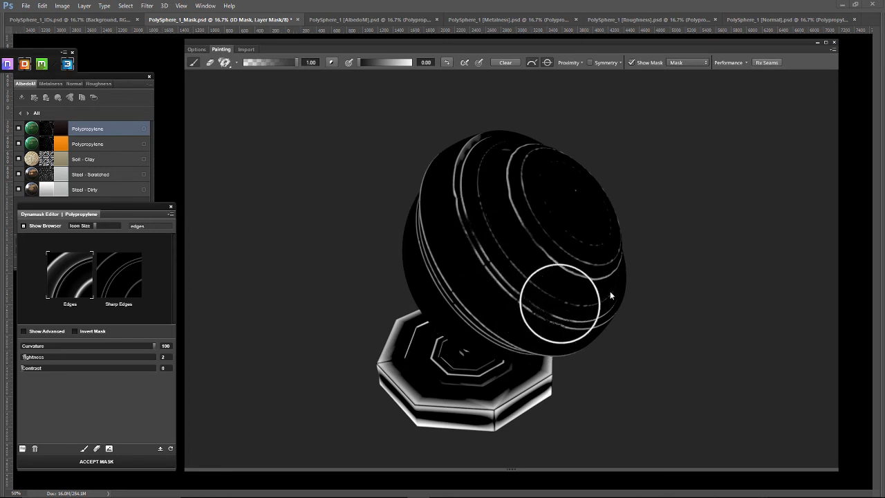
Paint speckled dark dabs over the sphere's edge stripes, then shrink the brush to 300.
left_click_drag(463, 292, 400, 227)
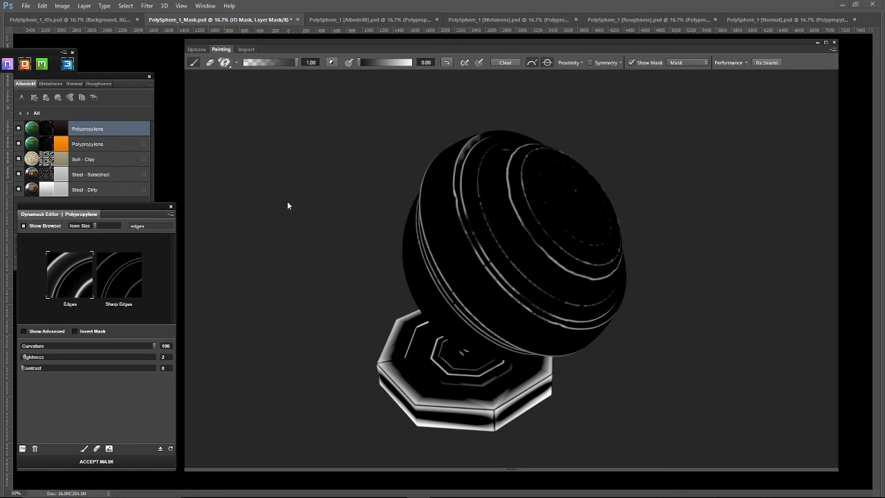
left_click_drag(287, 202, 392, 206, "alt")
left_click(488, 242)
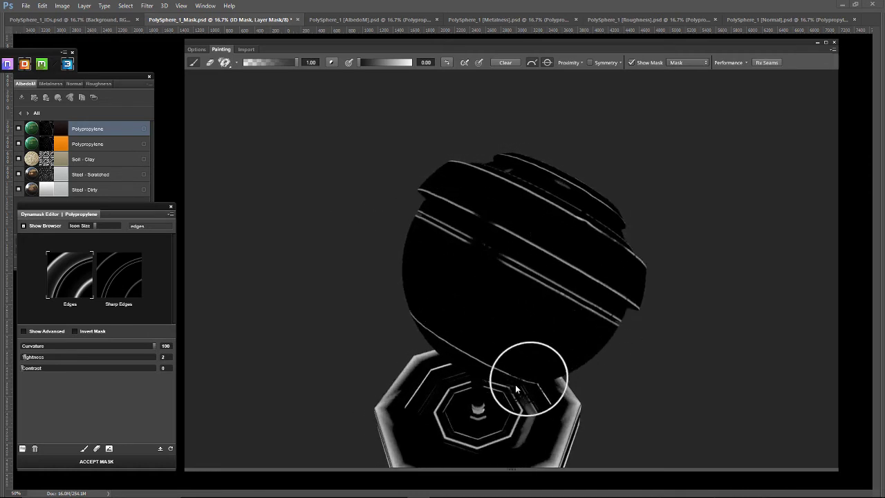
mouse_move(517, 389)
left_mouse_down("alt")
mouse_move(635, 351)
mouse_move(547, 385)
left_mouse_up("alt")
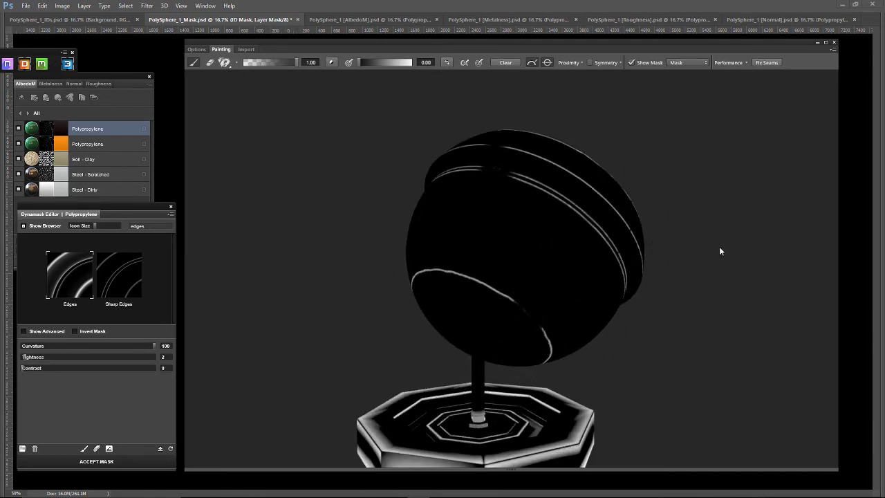
scroll(720, 251, "up", 2)
scroll(720, 251, "up", 3)
mouse_move(806, 148)
left_mouse_down("alt")
mouse_move(731, 233)
mouse_move(391, 301)
mouse_move(419, 308)
left_mouse_up("alt")
key("bracketleft")
key("bracketleft")
key("bracketleft")
key("bracketleft")
key("bracketleft")
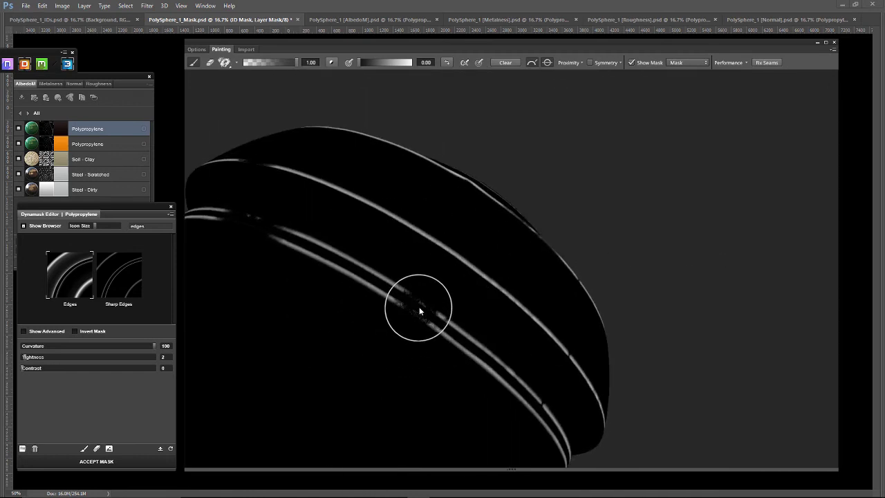
Turn off Shape Dynamics and enlarge the mask brush to size 600.
left_click(225, 62)
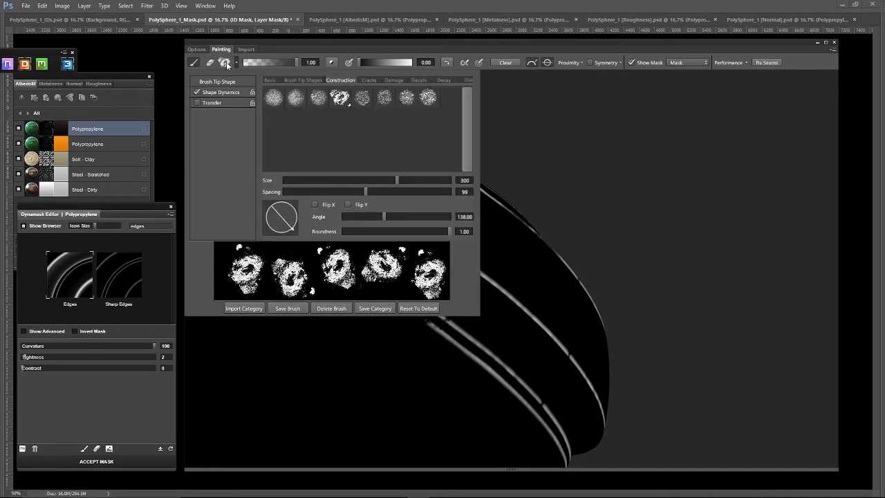
left_click(196, 92)
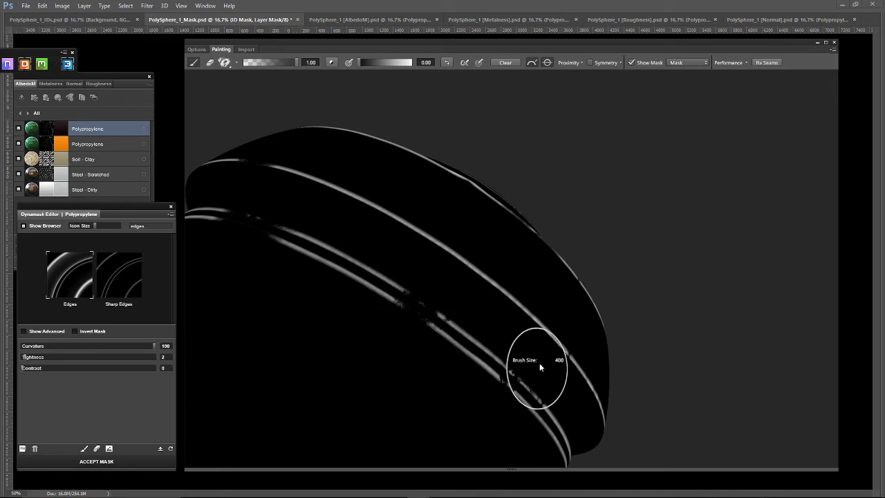
mouse_move(537, 358)
right_mouse_down("alt")
mouse_move(418, 325)
mouse_move(395, 281)
mouse_move(339, 276)
mouse_move(354, 250)
right_mouse_up("alt")
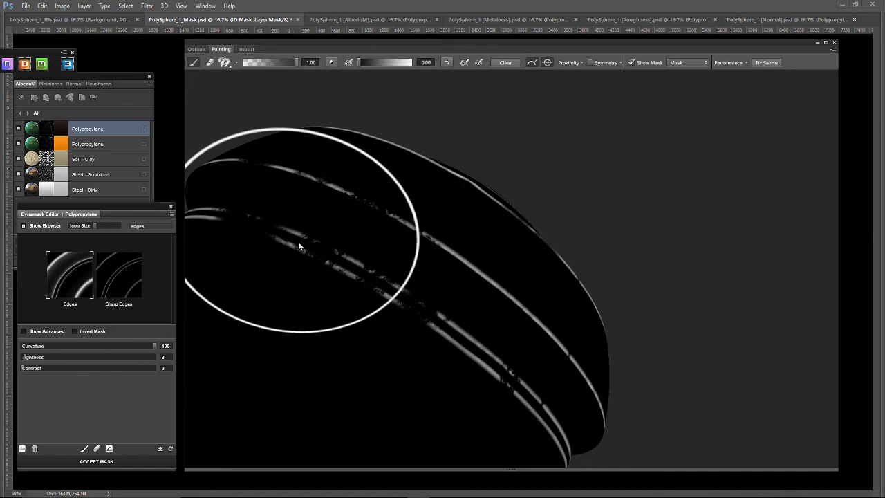
Paint grunge breaks along the octagonal pedestal's rim edges from several angles.
left_click_drag(739, 297, 623, 329)
mouse_move(654, 353)
left_mouse_down()
mouse_move(618, 364)
mouse_move(671, 351)
mouse_move(697, 233)
mouse_move(571, 384)
mouse_move(676, 241)
mouse_move(589, 369)
mouse_move(477, 410)
mouse_move(696, 339)
mouse_move(521, 337)
mouse_move(513, 294)
mouse_move(418, 304)
mouse_move(307, 297)
mouse_move(269, 215)
mouse_move(238, 360)
mouse_move(280, 372)
left_mouse_up()
scroll(696, 233, "down", 3)
scroll(519, 333, "up", 3)
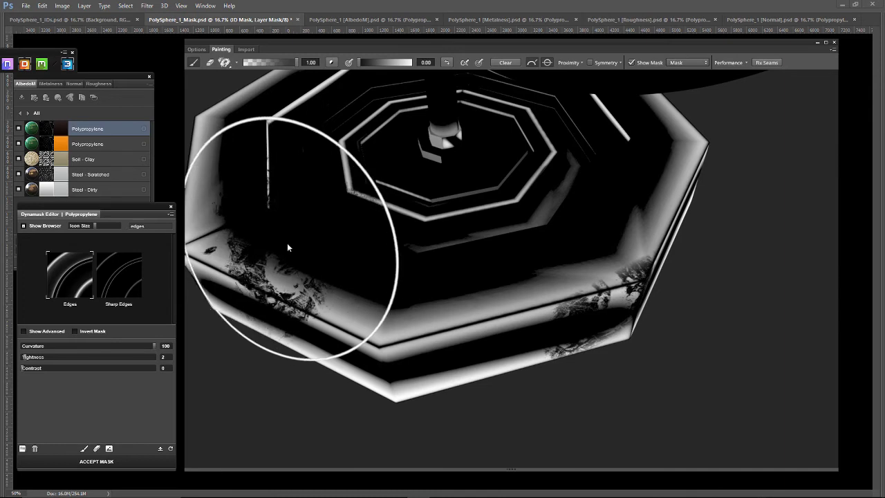
mouse_move(249, 285)
left_mouse_down()
mouse_move(217, 358)
mouse_move(355, 417)
mouse_move(434, 171)
left_mouse_up()
mouse_move(312, 181)
left_mouse_down()
mouse_move(415, 182)
mouse_move(563, 272)
mouse_move(520, 170)
mouse_move(600, 261)
left_mouse_up()
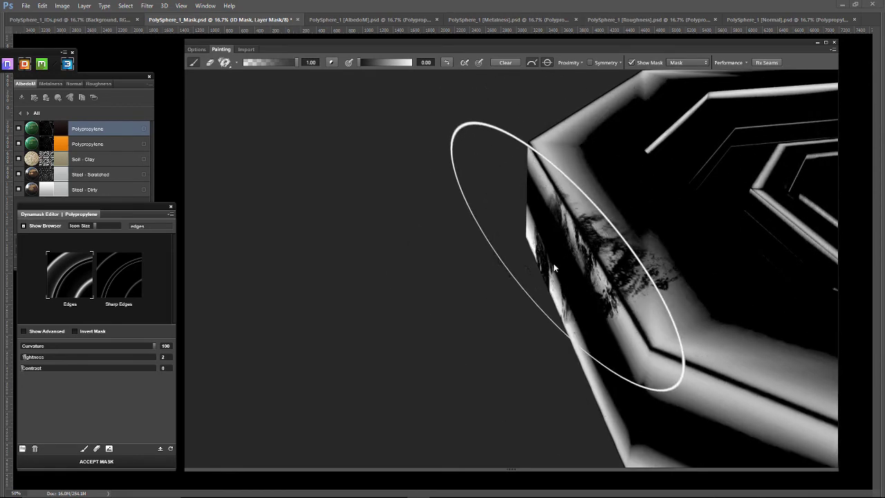
left_click_drag(454, 305, 516, 280)
left_click_drag(610, 200, 512, 296)
left_click_drag(512, 333, 691, 162)
left_click_drag(689, 240, 493, 316)
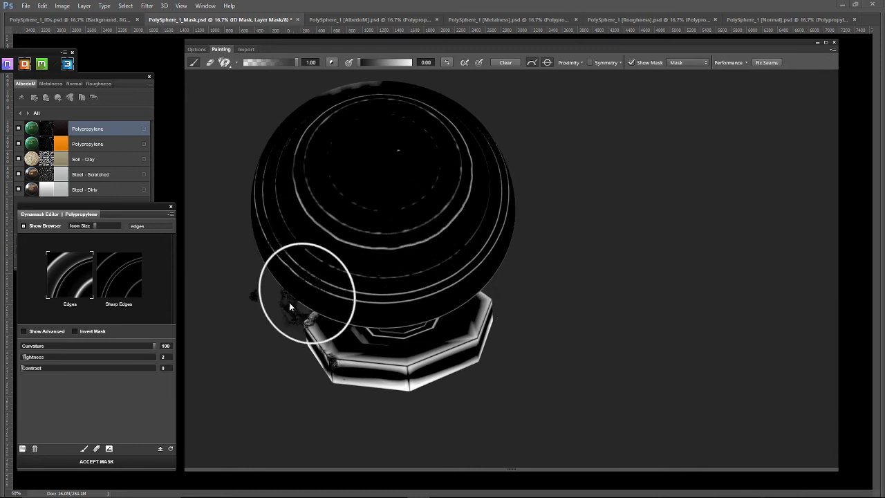
Accept the painted mask and inspect the dark, broken-up edge wear on the model.
left_click(103, 462)
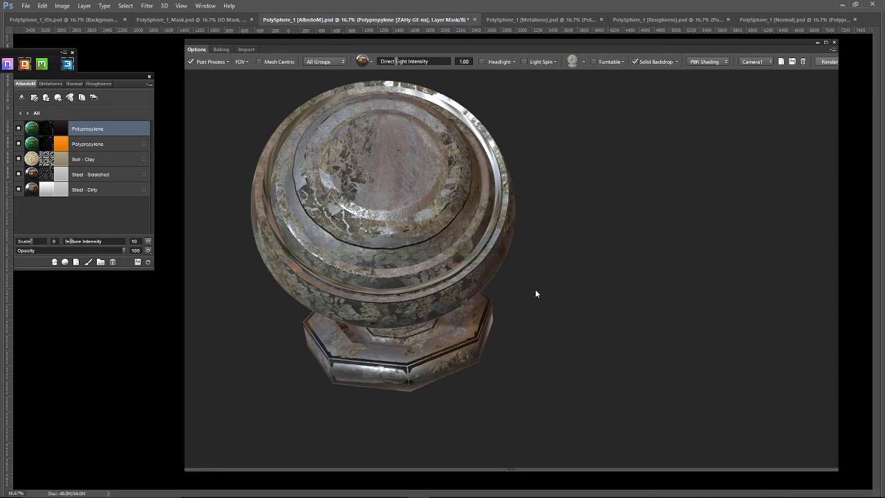
left_click_drag(553, 304, 597, 292)
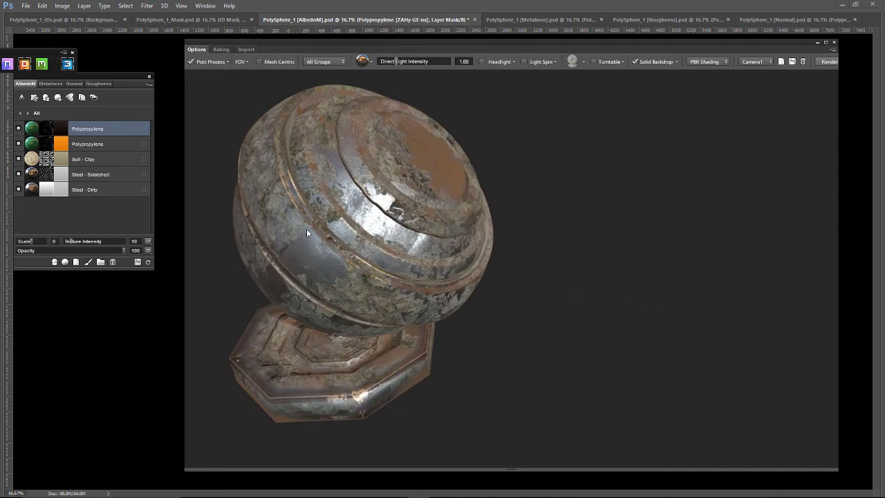
middle_click_drag(525, 266, 617, 302)
left_click_drag(635, 331, 623, 348)
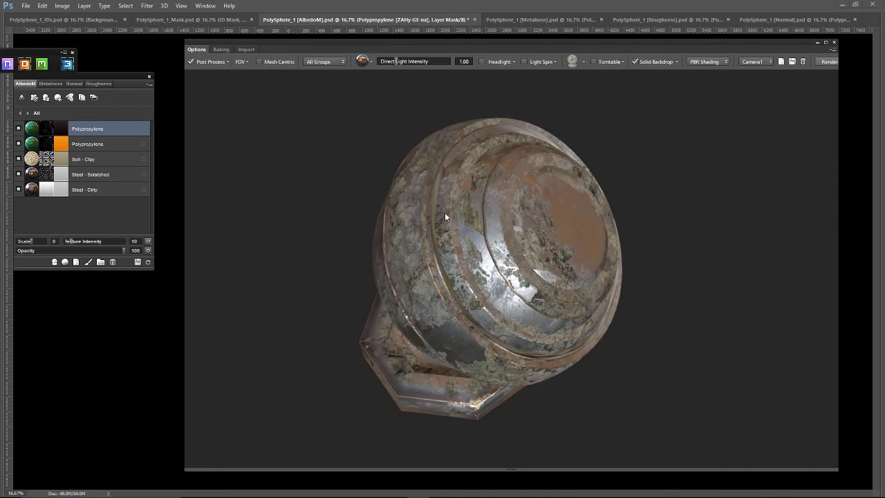
left_click_drag(293, 329, 366, 277)
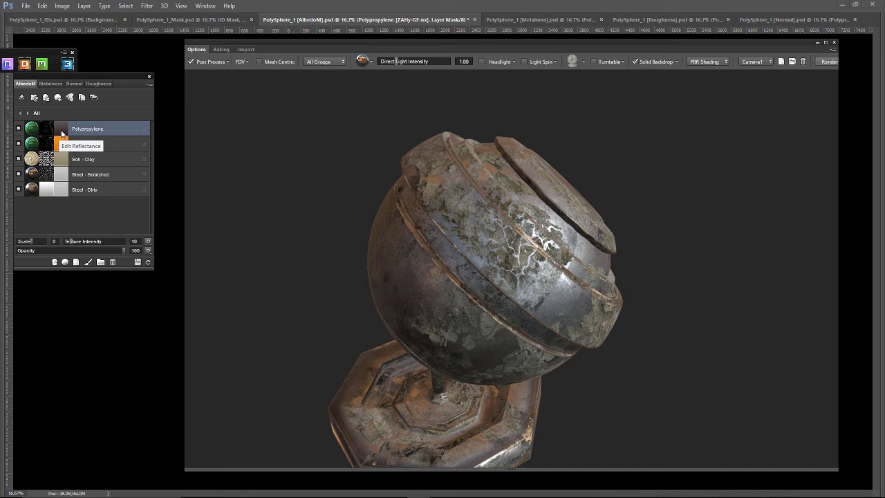
Set the top Polypropylene layer's blend mode to Multiply and check the model.
left_click(147, 251)
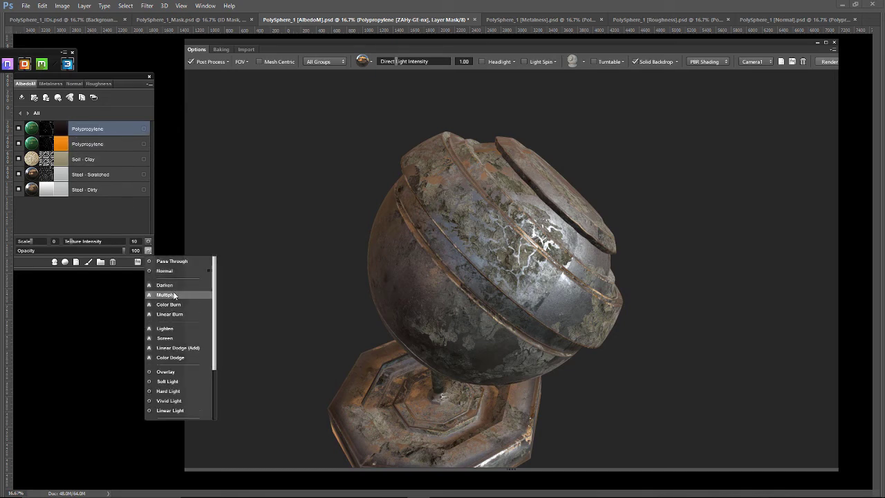
left_click(173, 295)
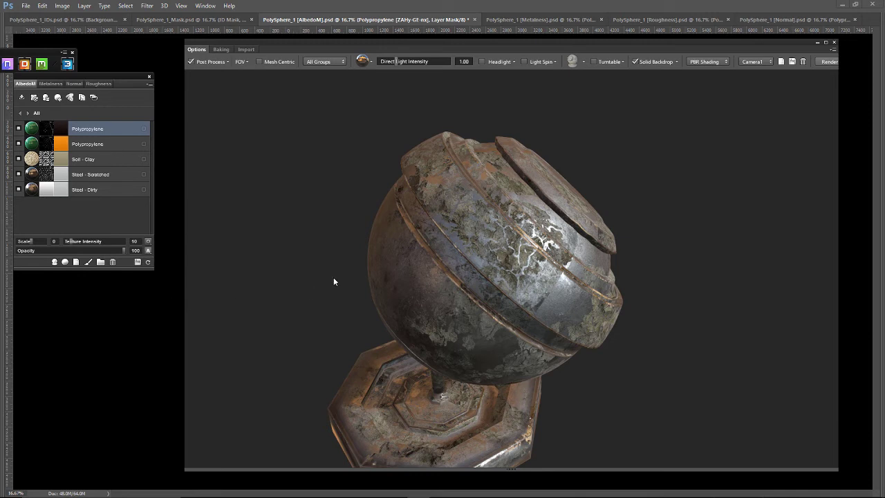
left_click_drag(306, 301, 221, 311)
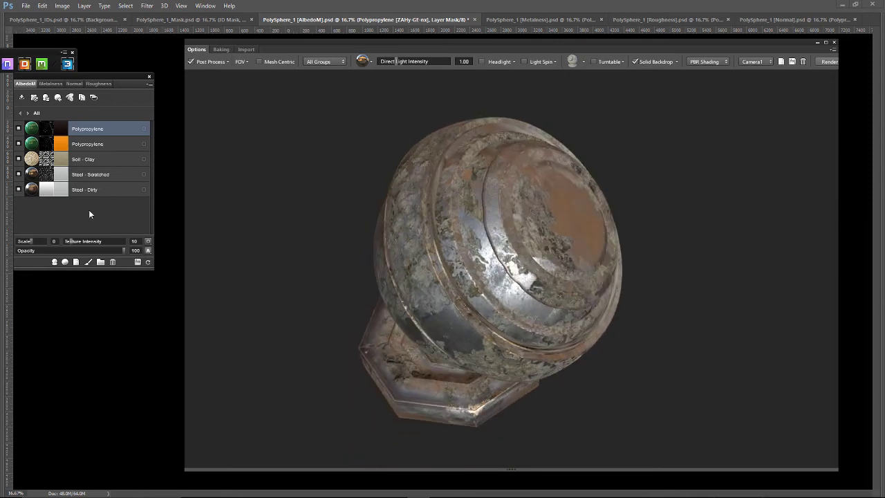
Try another blend mode and toggle the first Polypropylene layer's visibility to compare.
left_click(148, 251)
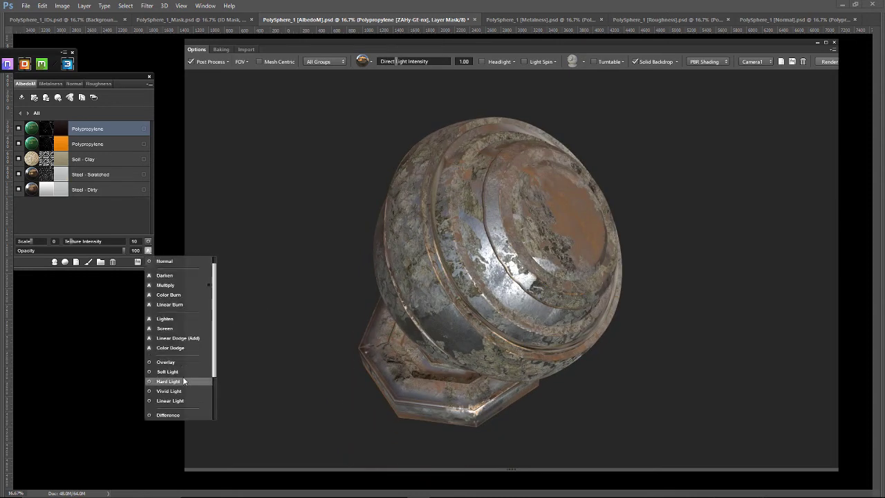
left_click(162, 415)
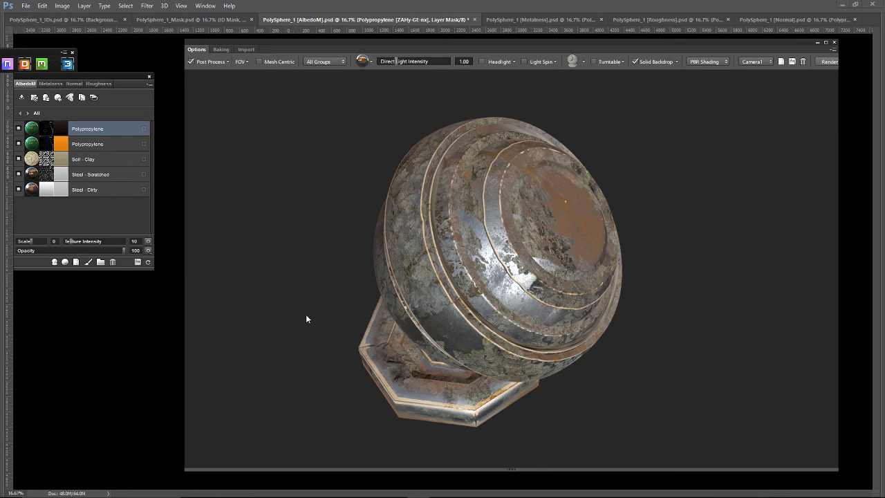
left_click_drag(306, 315, 324, 297)
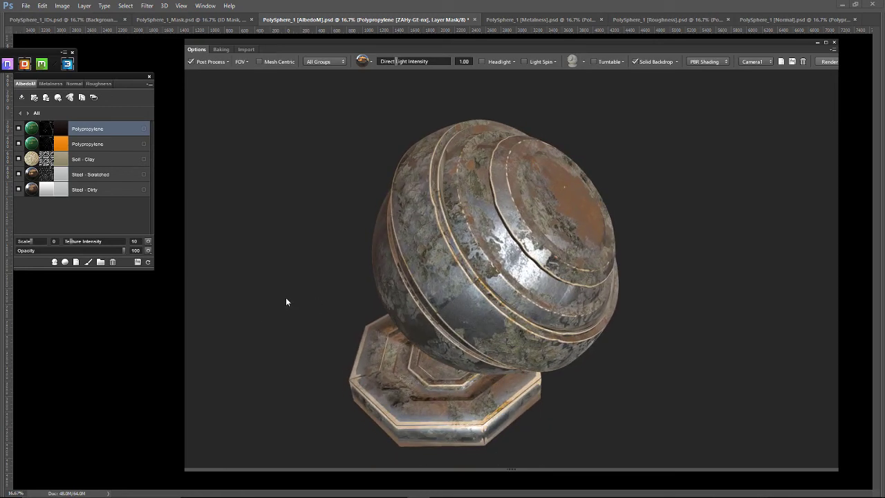
left_click(18, 128)
Raise the layer's texture intensity to 91 and try the Color blend mode.
left_click(120, 243)
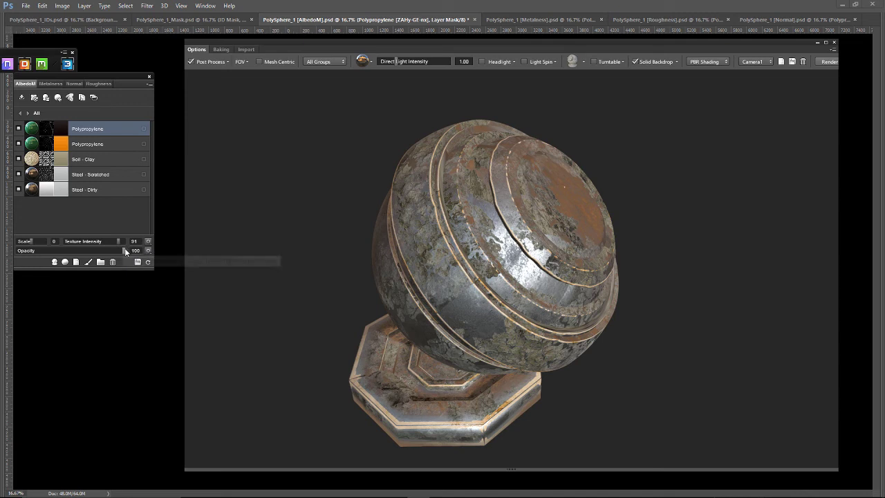
left_click(148, 251)
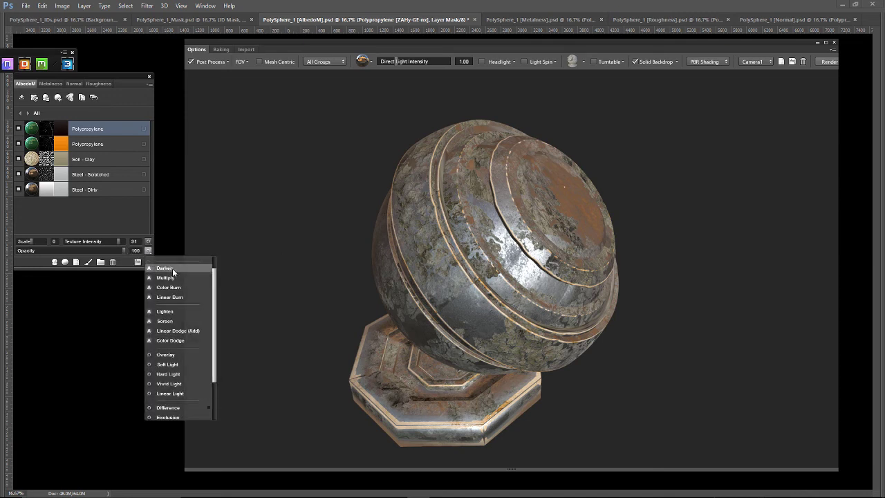
scroll(187, 366, "down", 2)
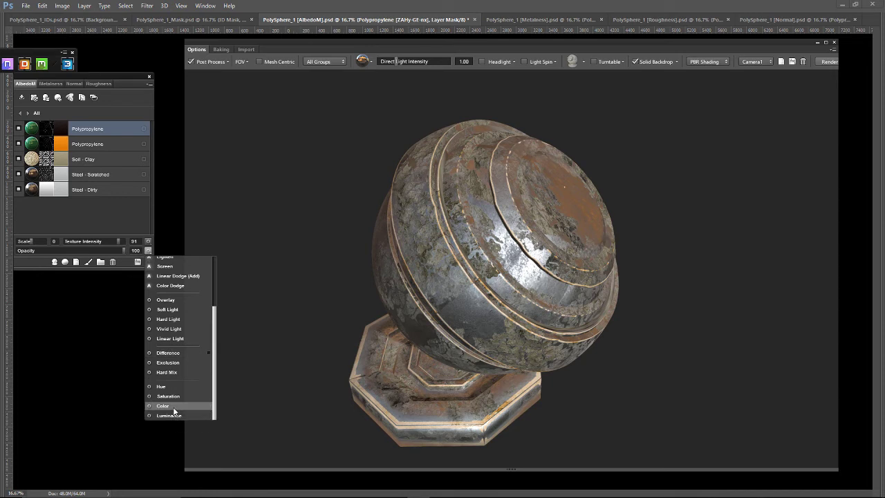
left_click(173, 408)
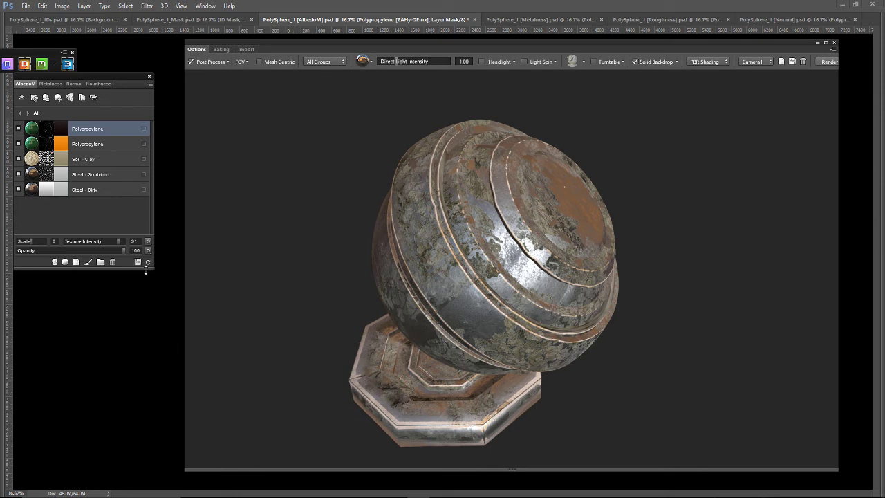
Switch the top Polypropylene layer's blend mode back to Normal.
left_click(147, 253)
scroll(174, 290, "up", 5)
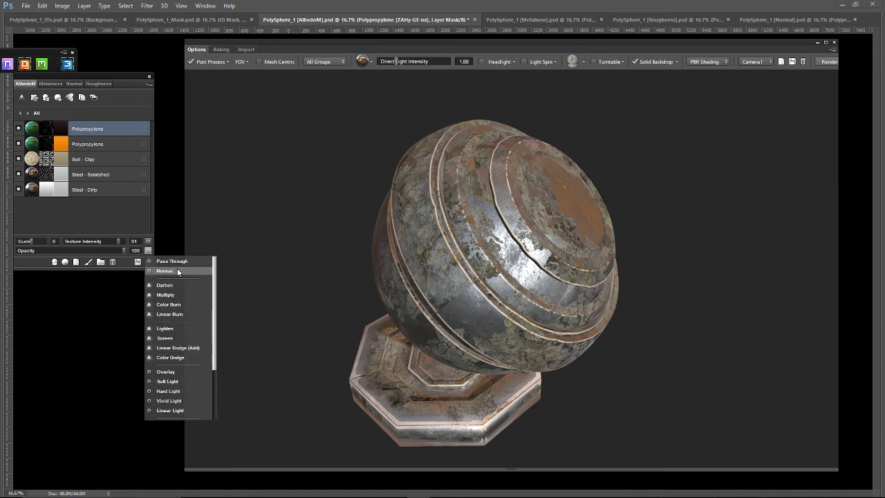
left_click(178, 270)
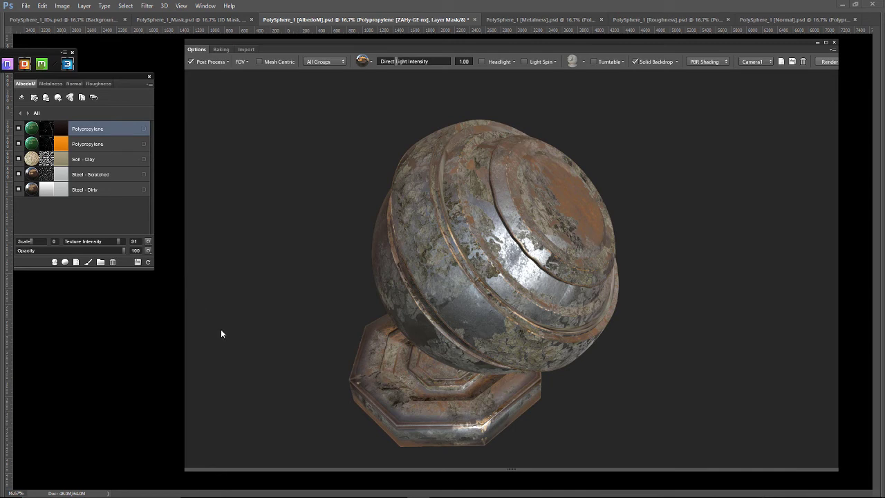
left_click_drag(284, 357, 325, 271)
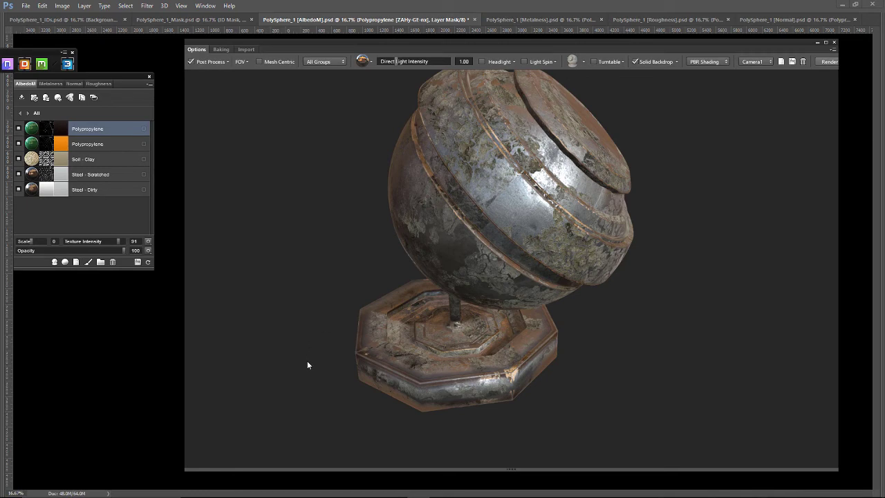
left_click_drag(308, 364, 262, 250)
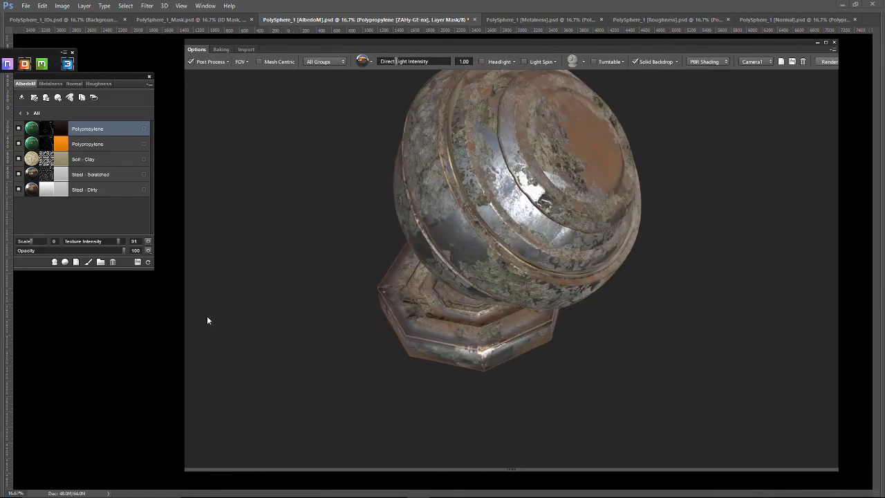
left_click_drag(207, 317, 275, 258)
mouse_move(296, 304)
left_mouse_down()
mouse_move(302, 296)
mouse_move(298, 304)
left_mouse_up()
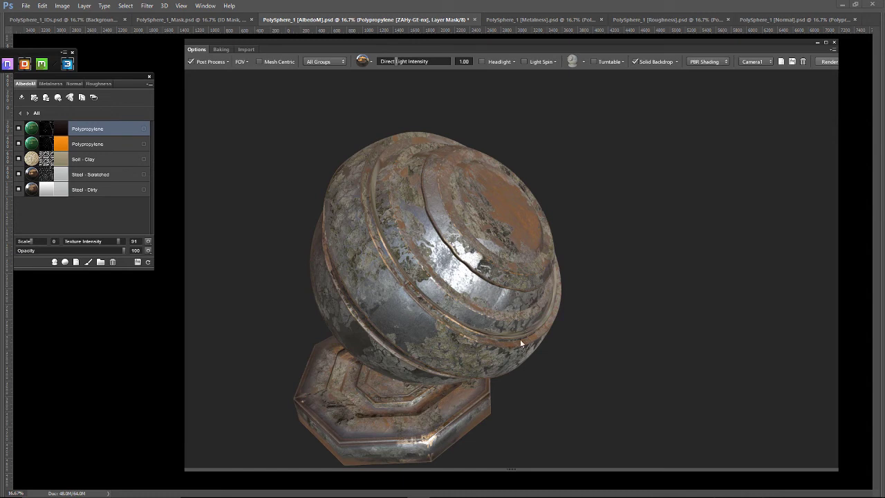
middle_click_drag(565, 361, 640, 309)
left_click_drag(639, 308, 519, 288)
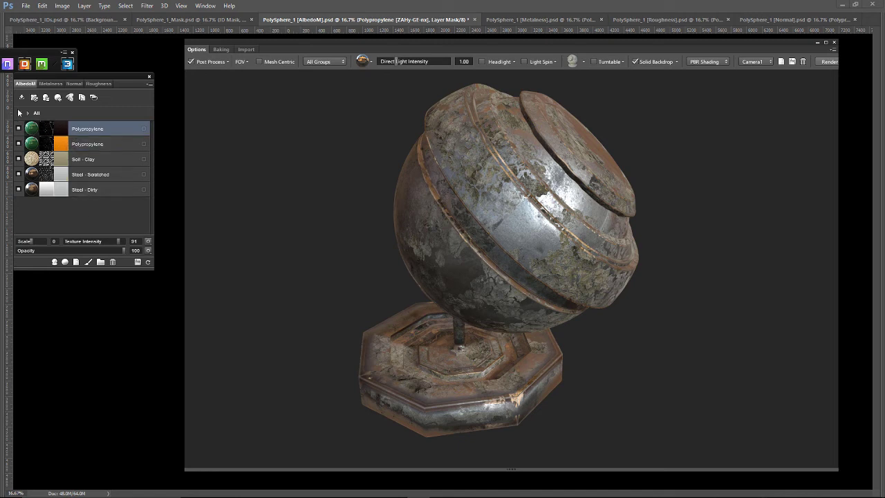
Group the five material layers and rename the group from 'Steel - Dirty' to 'Technologic_Decay'.
left_click(103, 190, "shift")
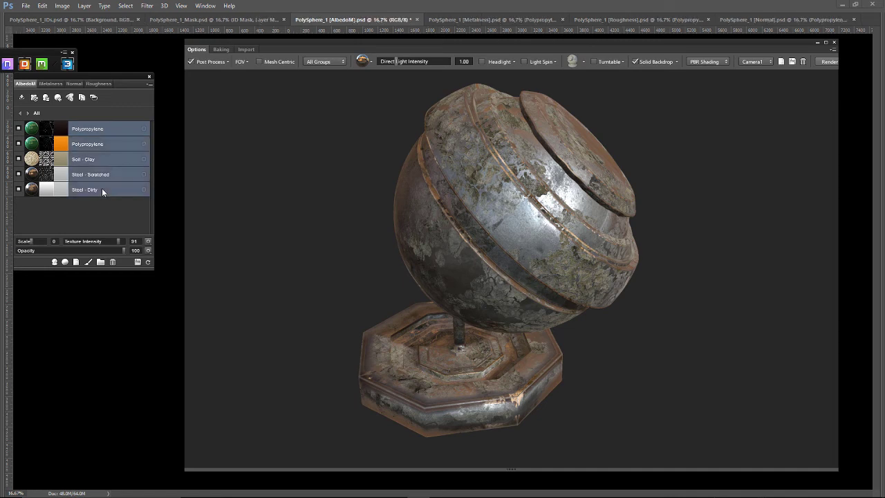
left_click(100, 262)
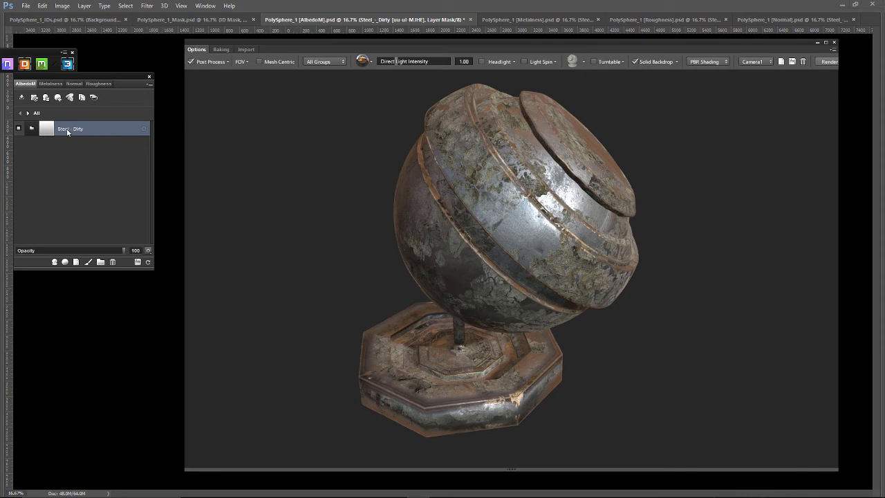
left_click(67, 129)
key("BackSpace")
type("Teflonolo")
type("gic_Decay")
key("Return")
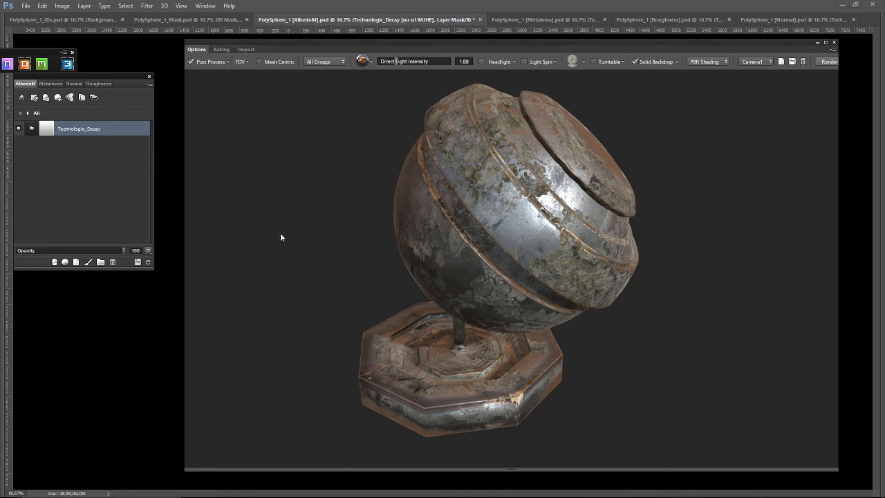
left_click_drag(351, 253, 376, 251)
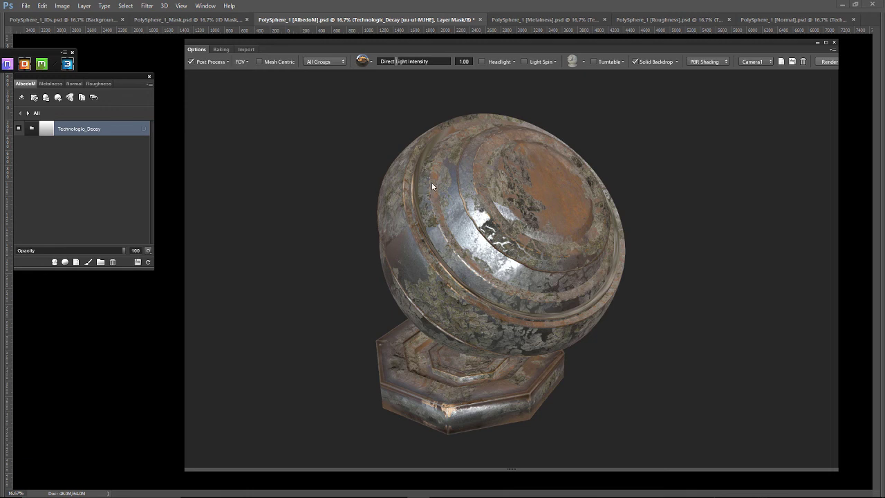
Dismiss the Dynamask prompt and enter 'Switch_Techno_Decay' as the smart material's save name.
left_click(50, 131)
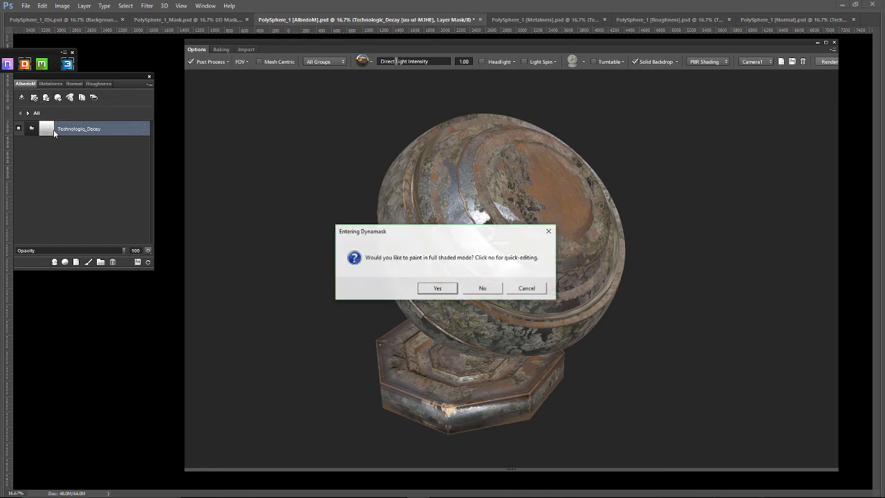
left_click(524, 289)
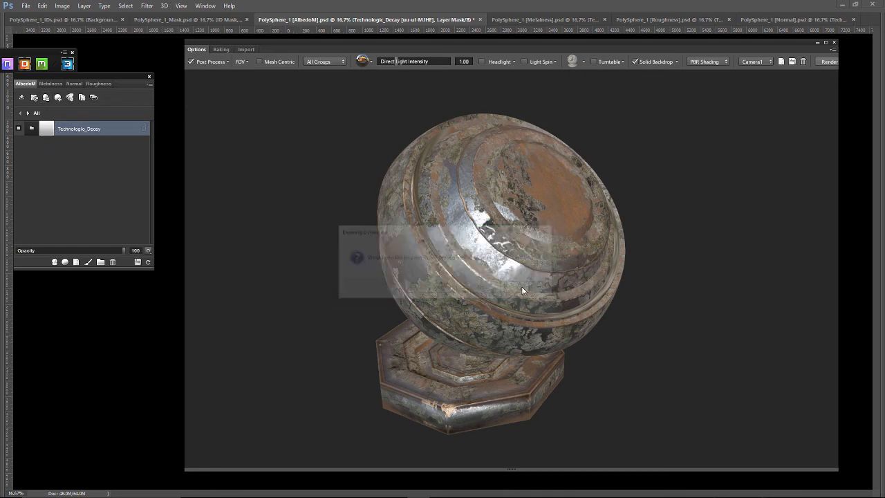
left_click(46, 100)
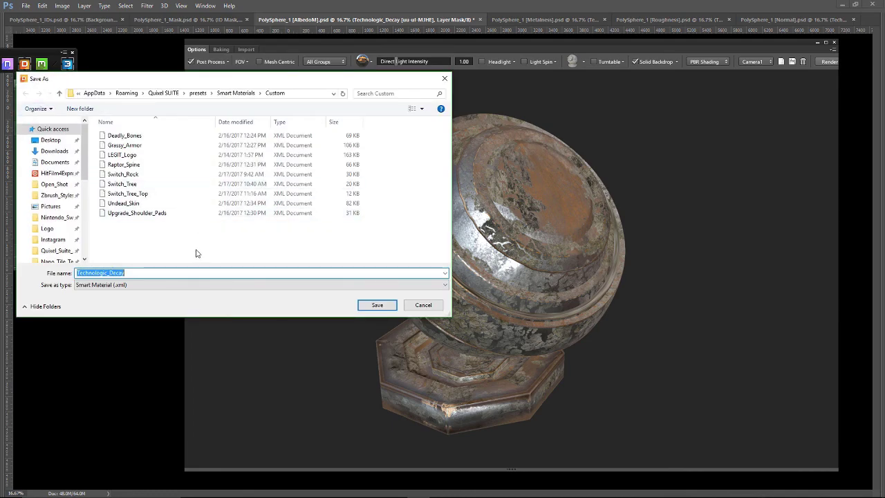
type("S")
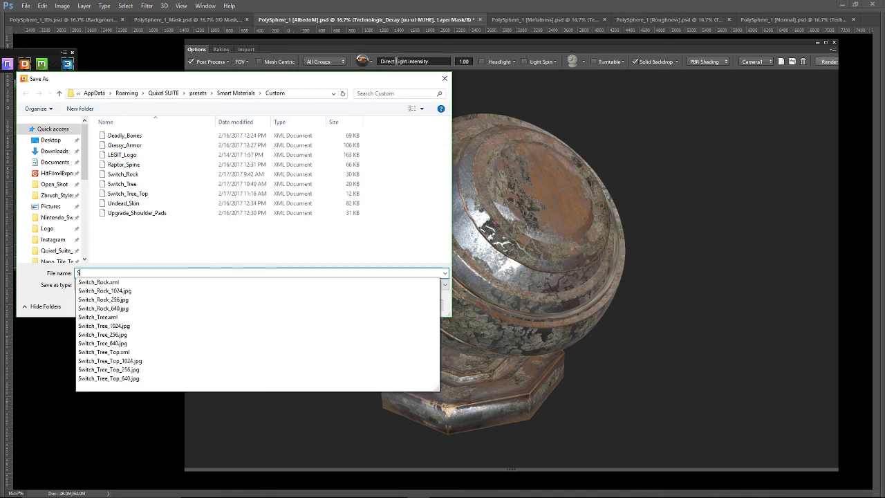
type("witch_Techno")
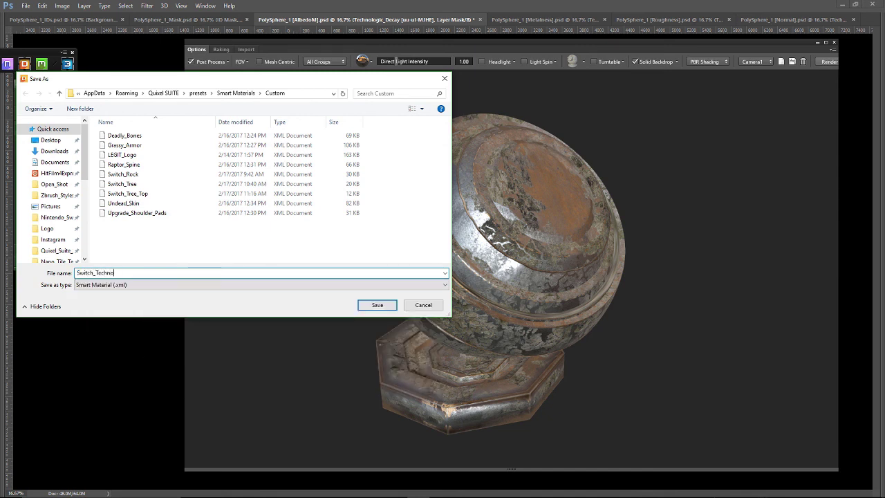
type("_Decay")
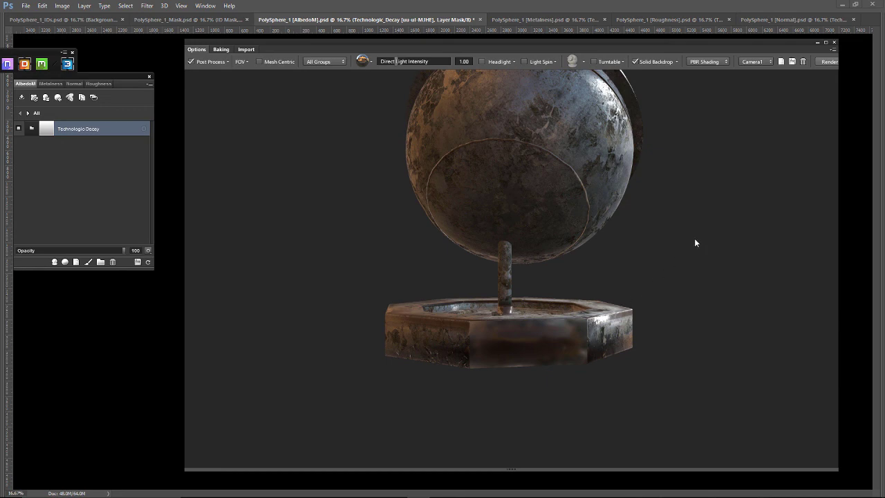
left_click_drag(691, 243, 527, 286)
left_click_drag(627, 259, 389, 32)
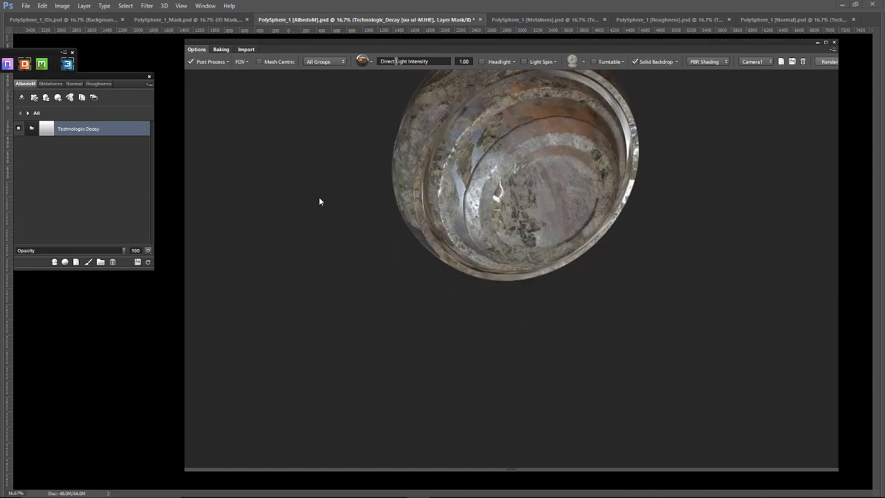
left_click_drag(319, 201, 432, 270)
scroll(444, 263, "up", 3)
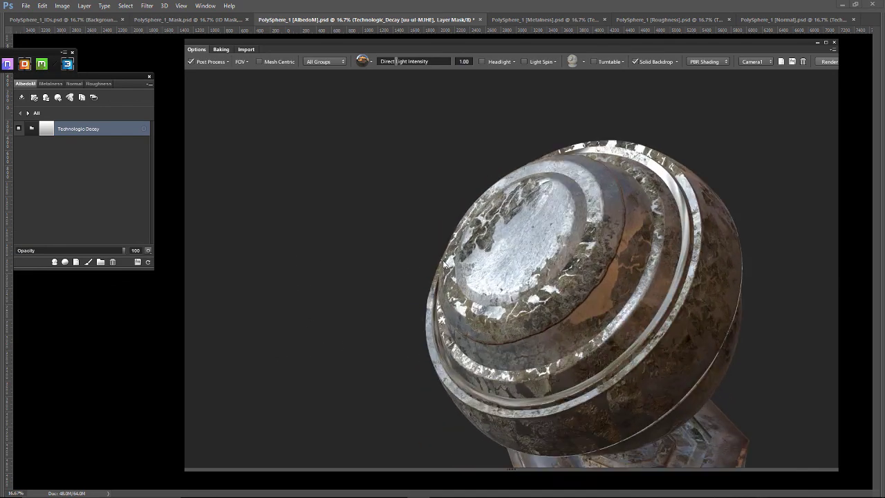
scroll(443, 263, "up", 5)
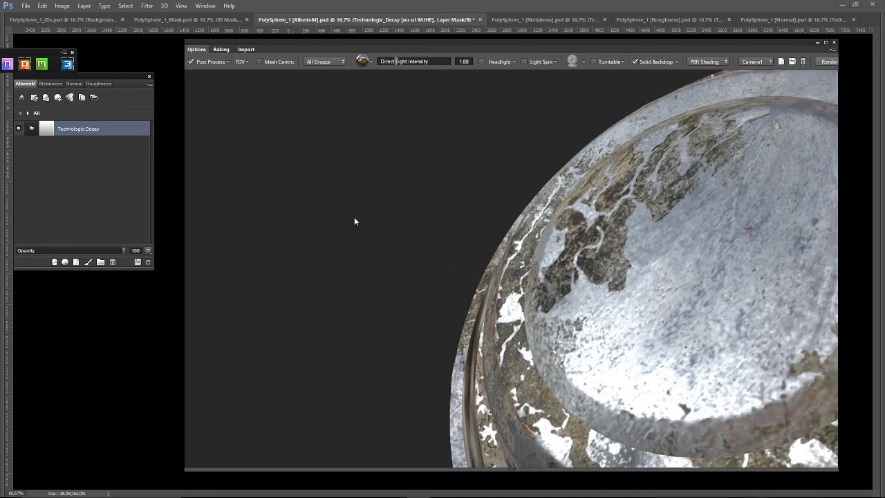
left_click_drag(355, 222, 649, 232)
left_click_drag(716, 252, 767, 302)
left_click_drag(780, 347, 769, 330)
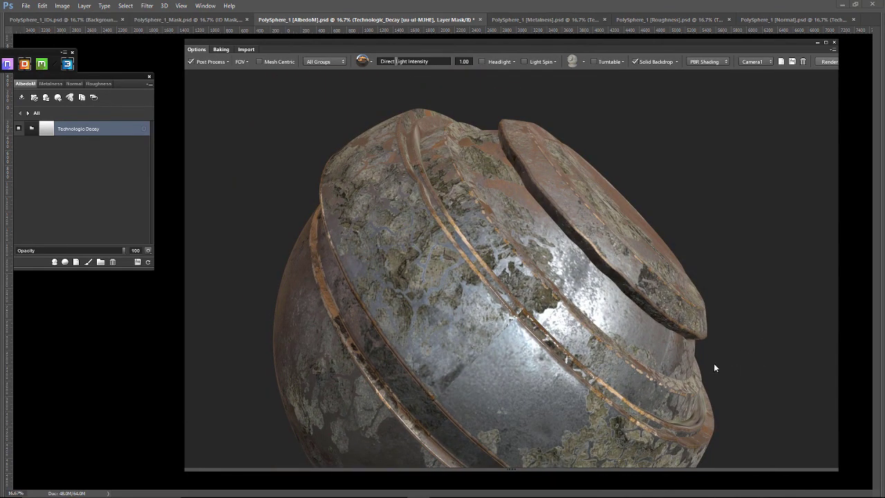
left_click_drag(714, 367, 752, 297)
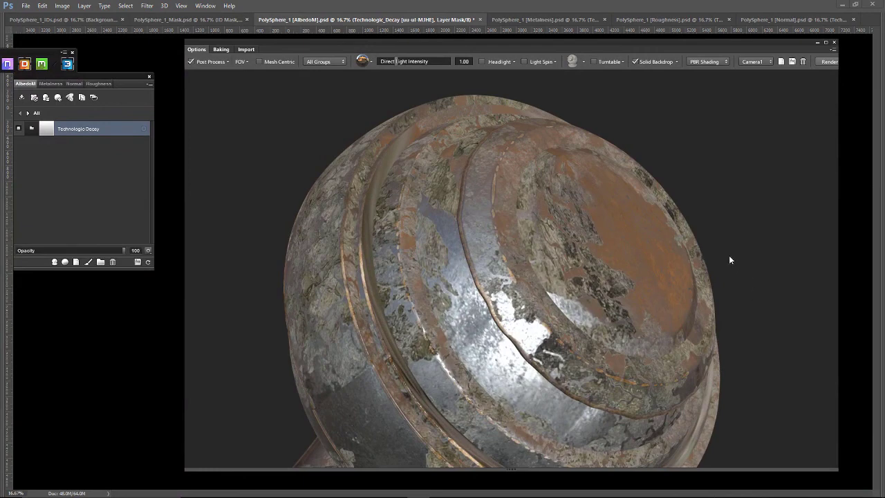
scroll(730, 259, "down", 2)
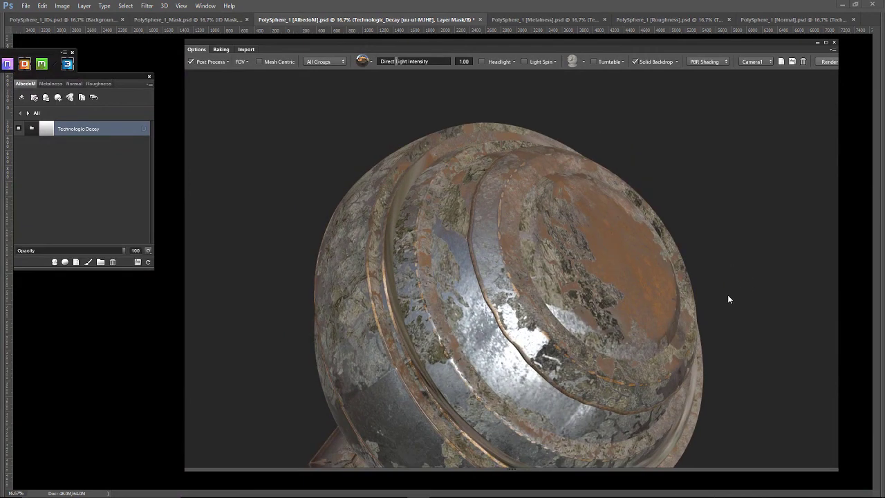
left_click_drag(726, 292, 717, 256)
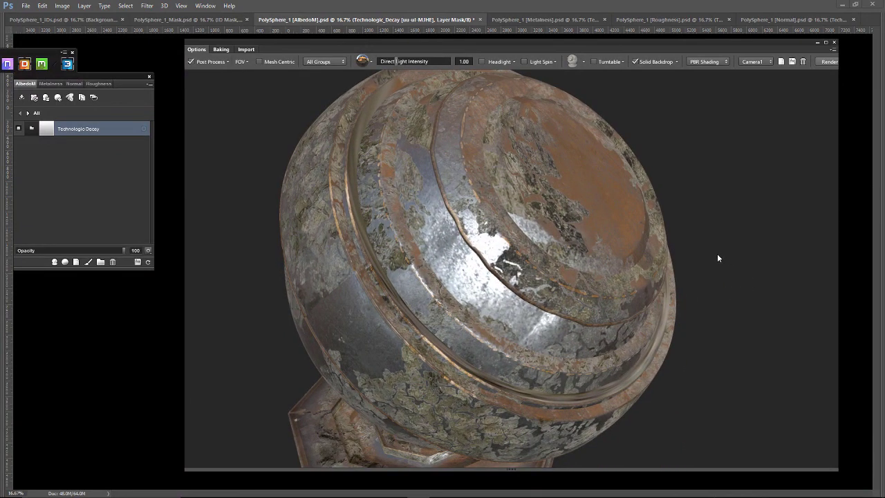